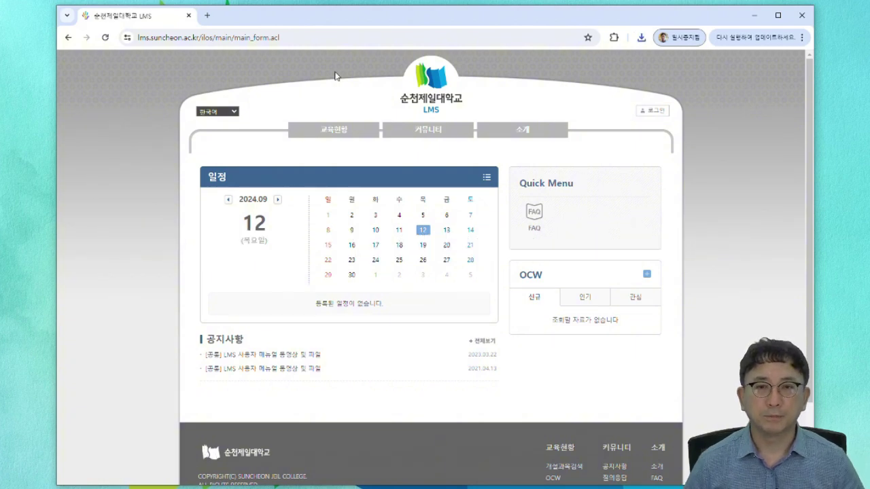
# - Log in to the LMS with the portal student ID and account password
pyautogui.click(657, 115)
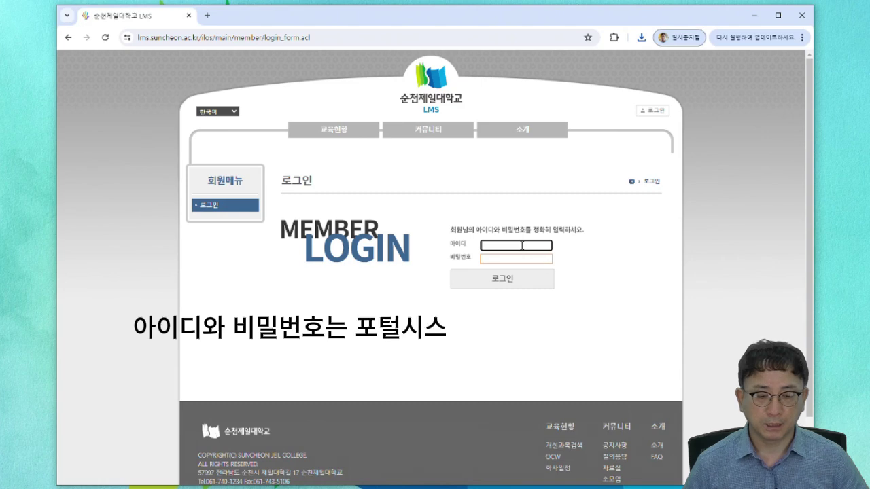
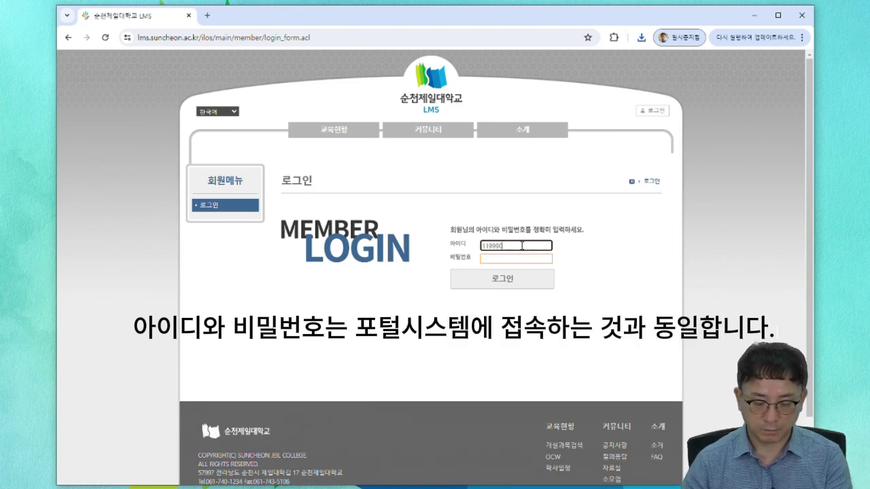
pyautogui.press('Tab')
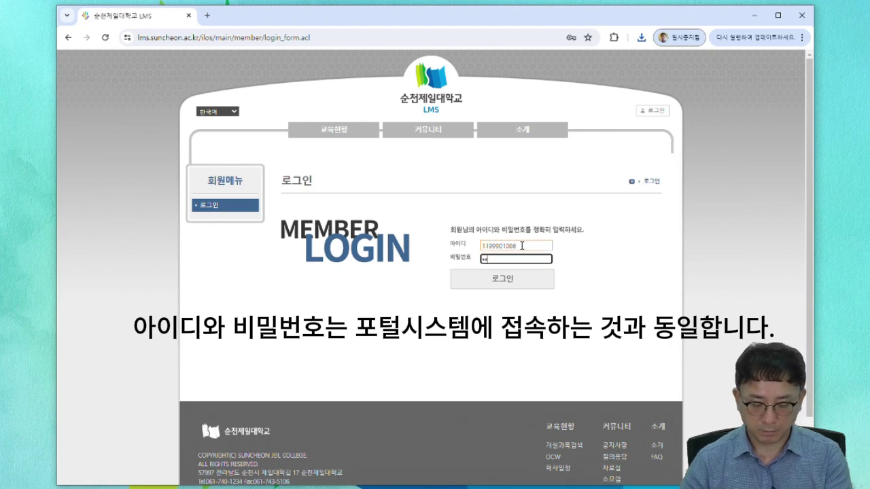
pyautogui.press('Return')
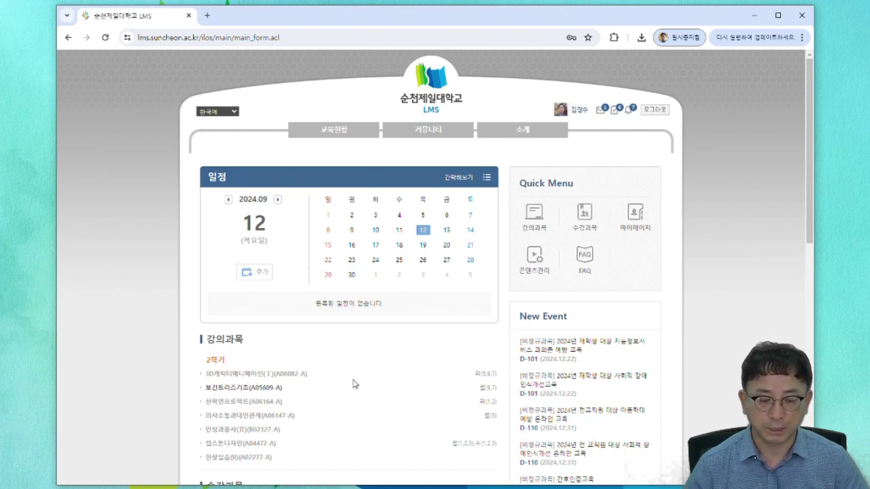
# - Submit the 3D캐릭터애니메이션(Ⅰ) opening request, confirming '설명을 모두 읽었습니다' and choosing 신청완료
pyautogui.click(259, 376)
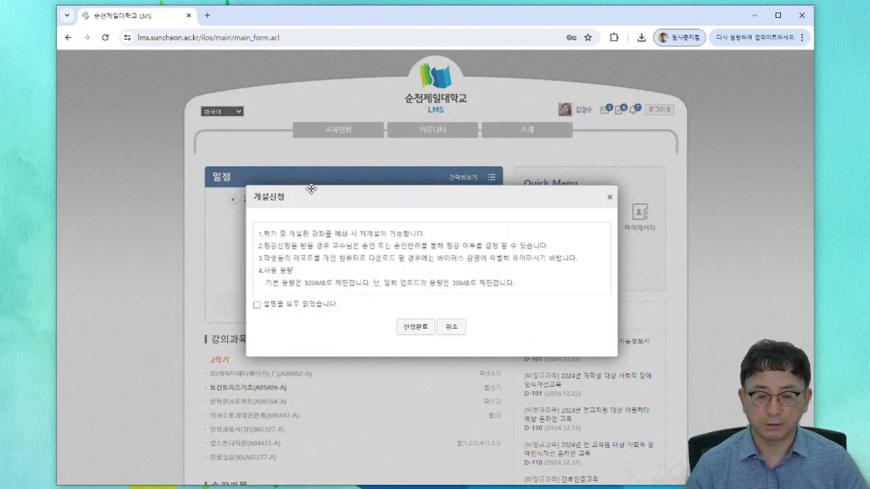
pyautogui.click(257, 306)
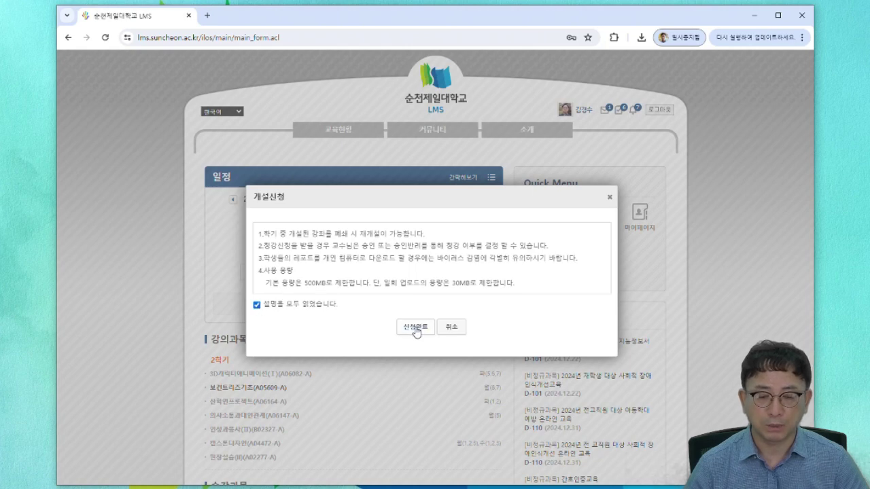
pyautogui.click(416, 329)
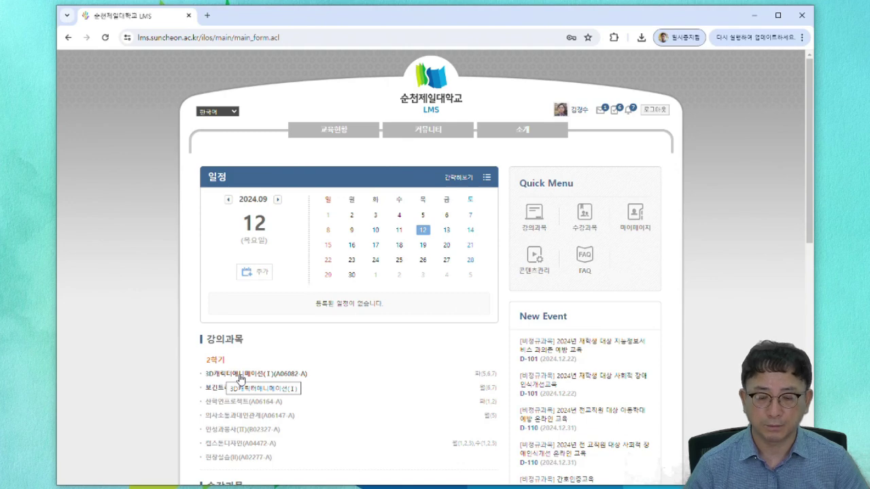
# - Go to the 3D캐릭터애니메이션(Ⅰ)(A06082-A) course from the 강의과목 list
pyautogui.click(241, 379)
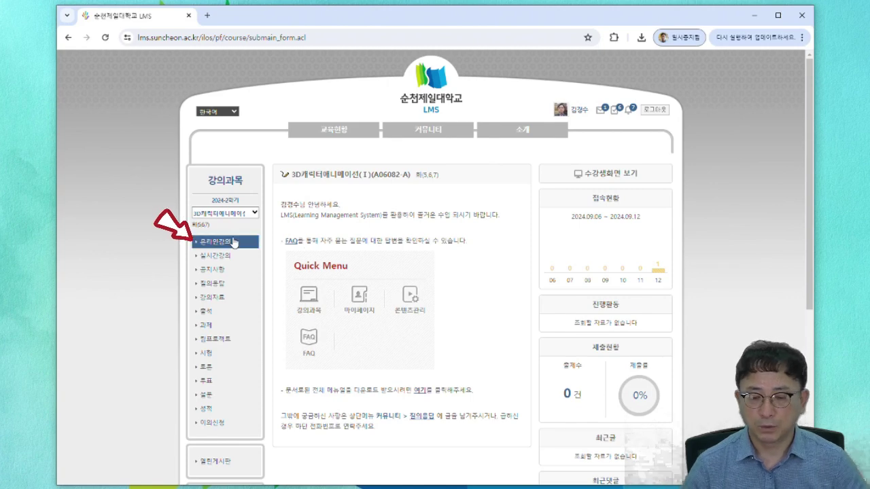
# - Open 온라인강의 and scroll through the still-empty weekly sections 1주 to 16주
pyautogui.click(228, 244)
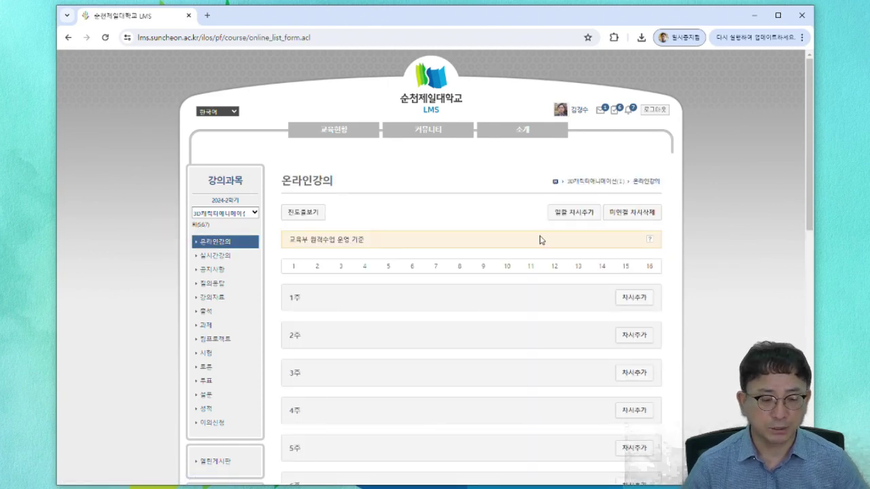
pyautogui.scroll(-2, 419, 293)
pyautogui.scroll(-6, 419, 294)
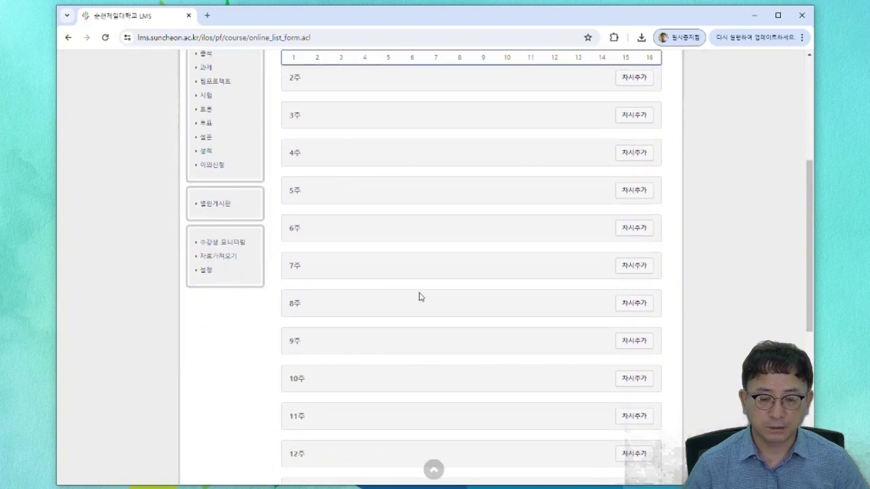
pyautogui.scroll(4, 420, 295)
pyautogui.scroll(3, 419, 297)
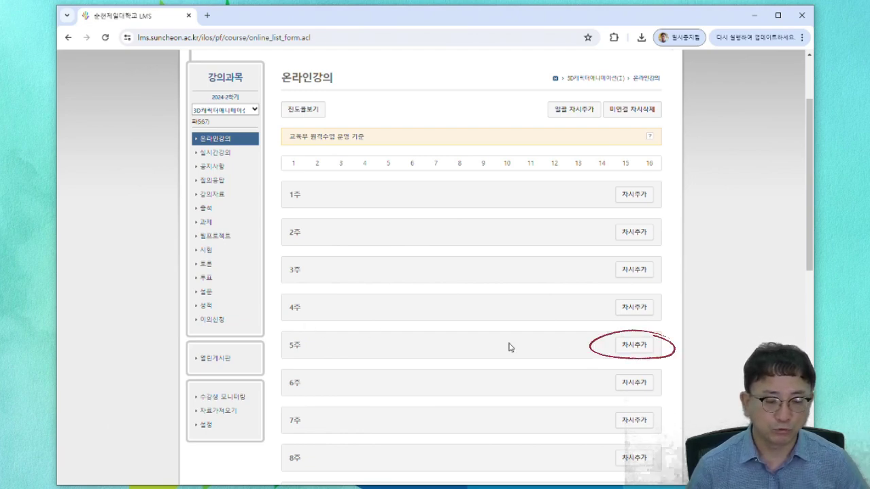
pyautogui.click(630, 348)
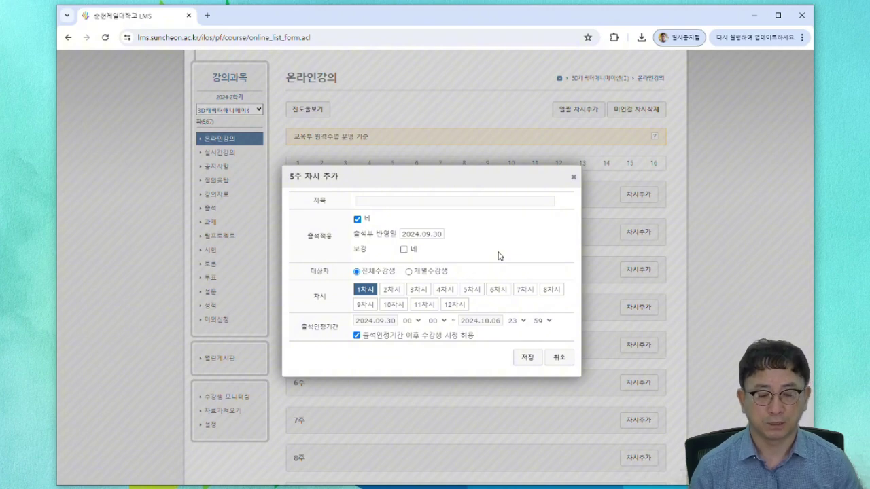
pyautogui.click(560, 357)
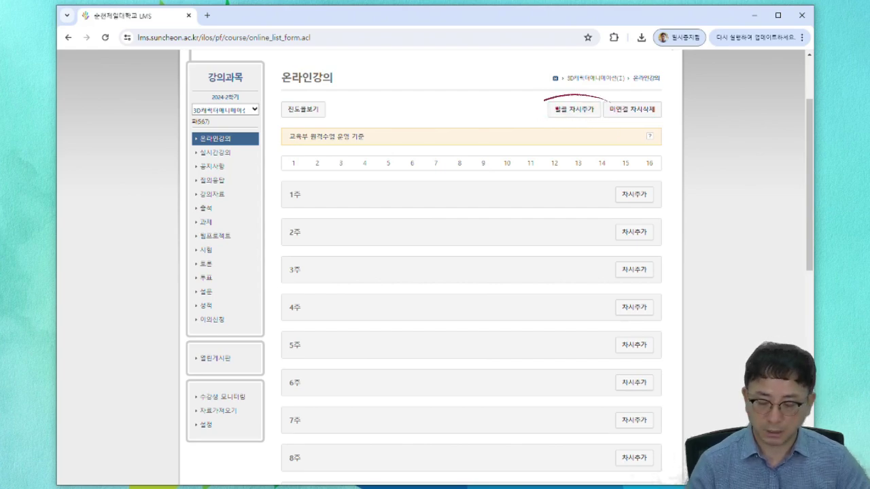
# - In 일괄 차시추가, select 5주 and enter 3 as the number of sessions to create
pyautogui.click(566, 111)
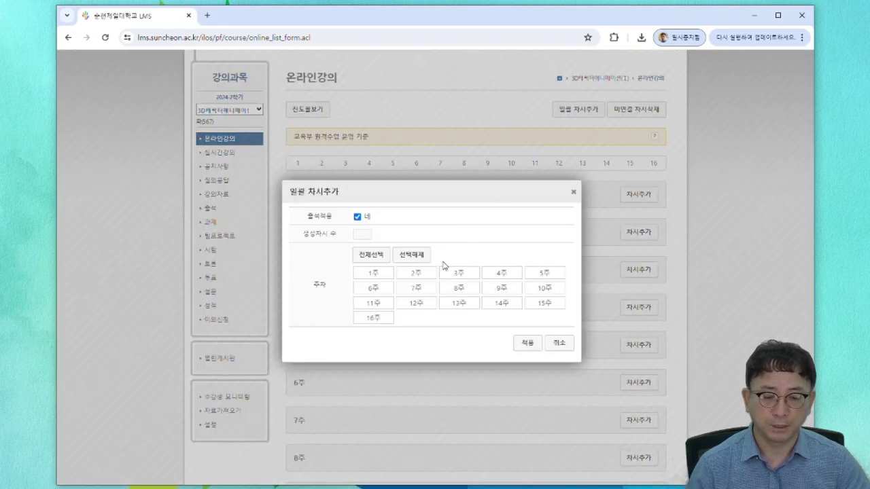
pyautogui.click(554, 275)
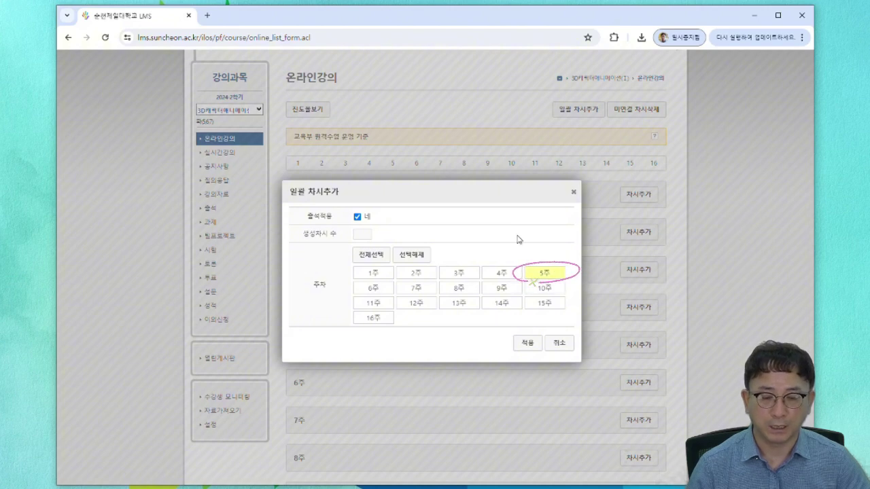
pyautogui.click(362, 234)
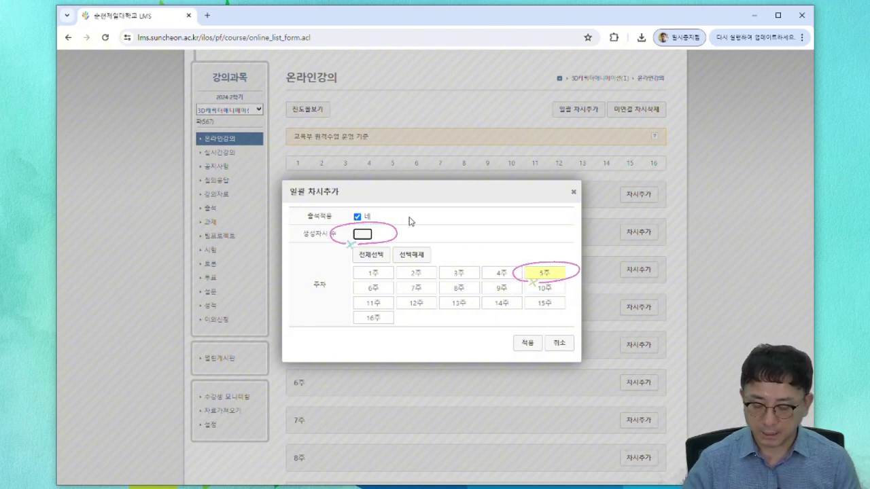
pyautogui.write('3')
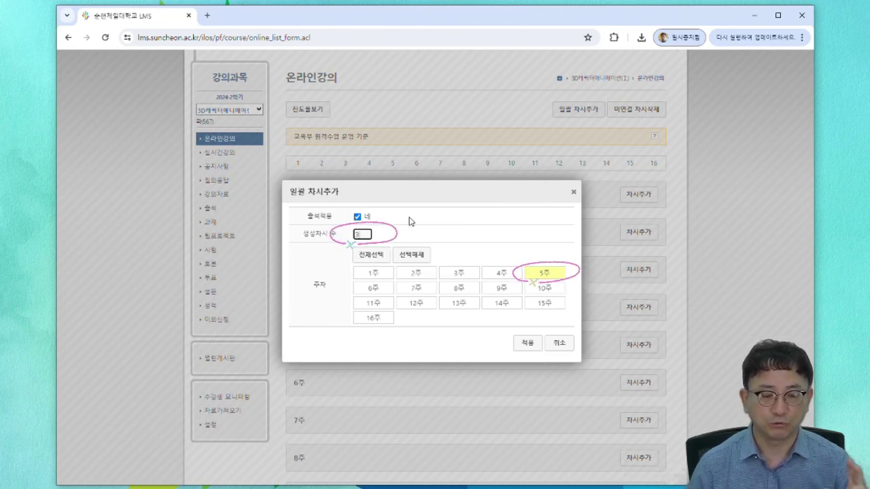
# - Apply the three new week-5 sessions and open the 5주 1차시 edit form
pyautogui.click(529, 346)
pyautogui.scroll(-2, 455, 315)
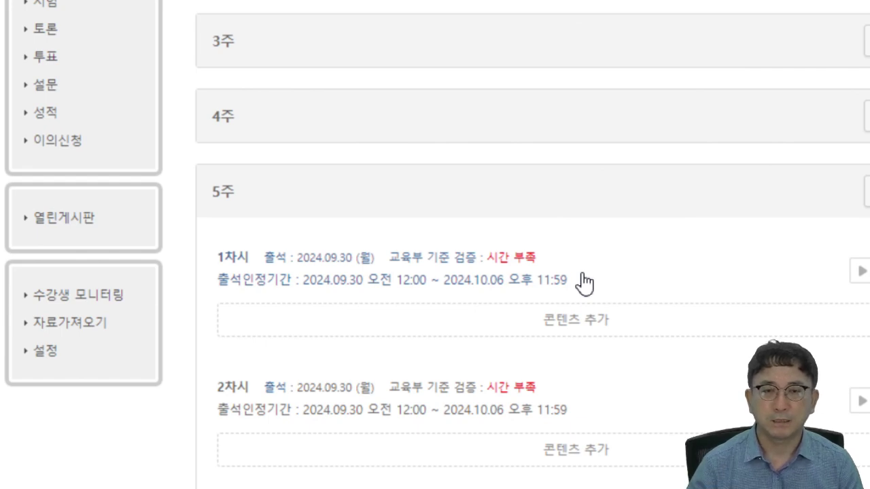
pyautogui.click(438, 274)
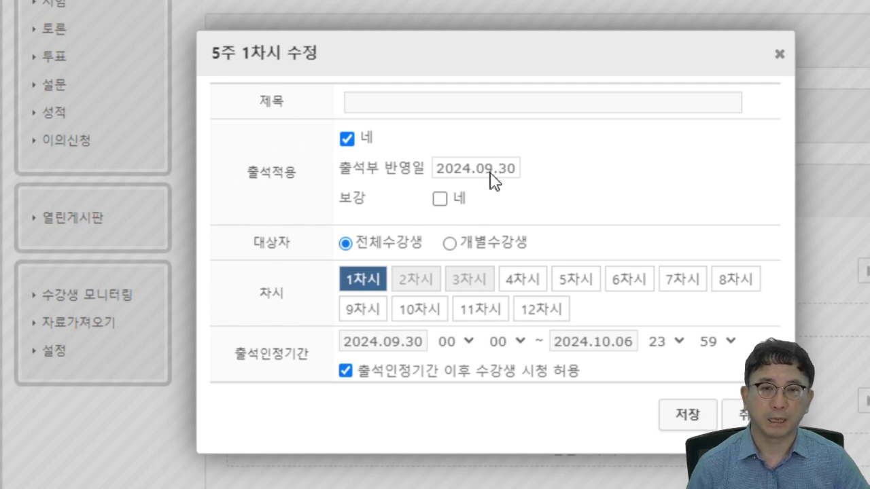
# - Set the attendance start date to 2024.09.30, after briefly picking 2024.10.02
pyautogui.click(491, 173)
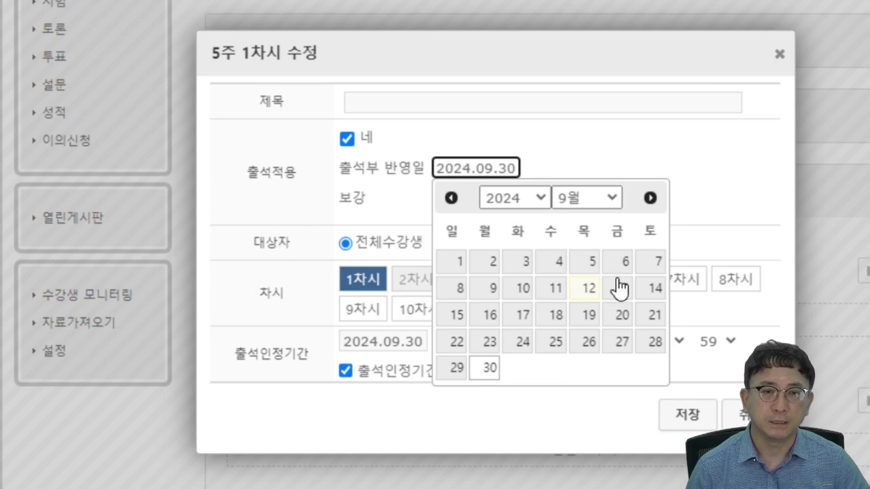
pyautogui.click(651, 198)
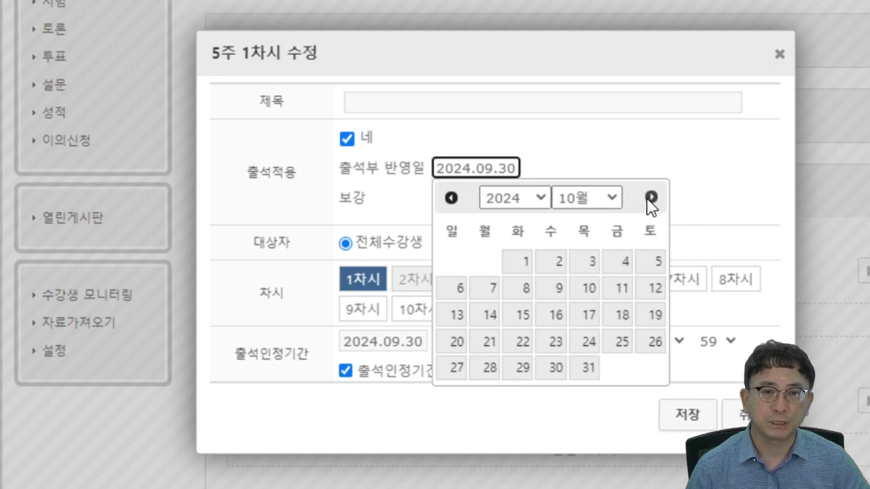
pyautogui.click(556, 265)
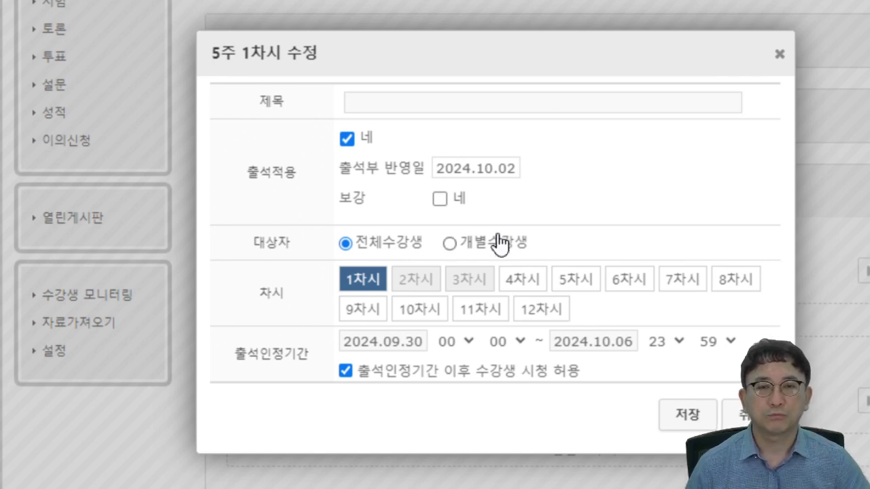
pyautogui.click(482, 176)
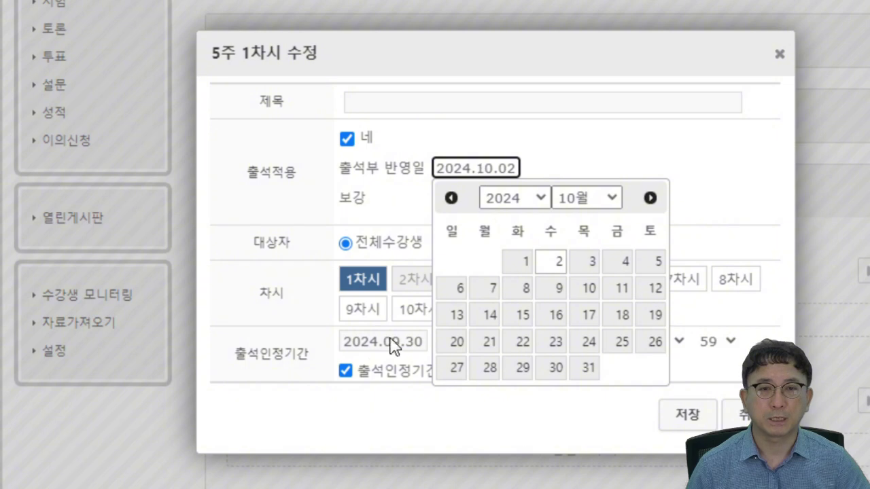
pyautogui.click(452, 199)
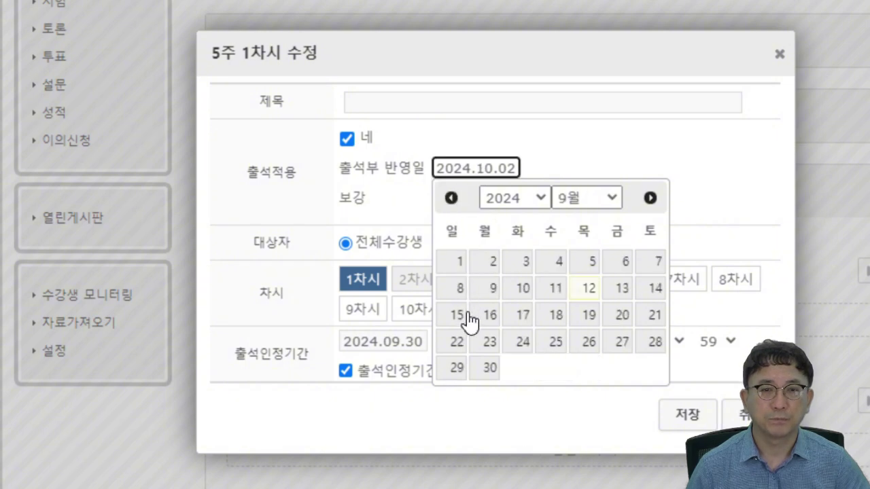
pyautogui.click(485, 368)
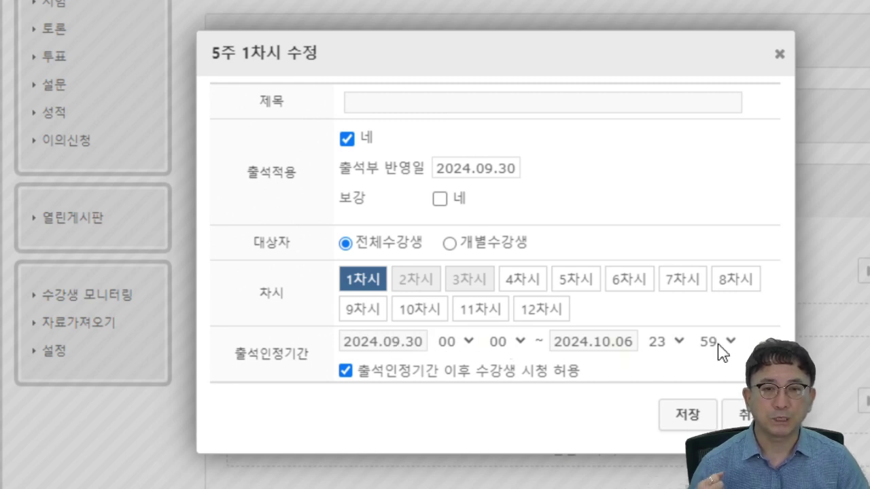
# - Keep the attendance period ending 2024.10.06, after briefly extending it to 2024.10.13
pyautogui.click(615, 350)
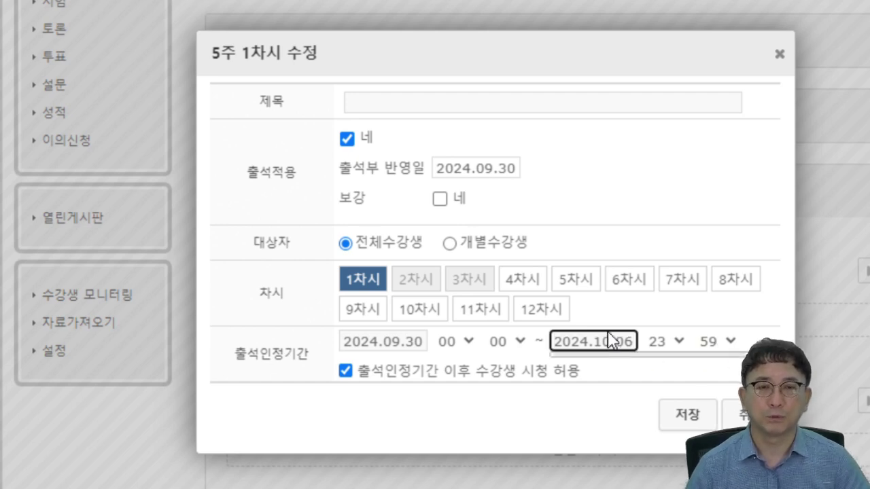
pyautogui.scroll(-1, 611, 448)
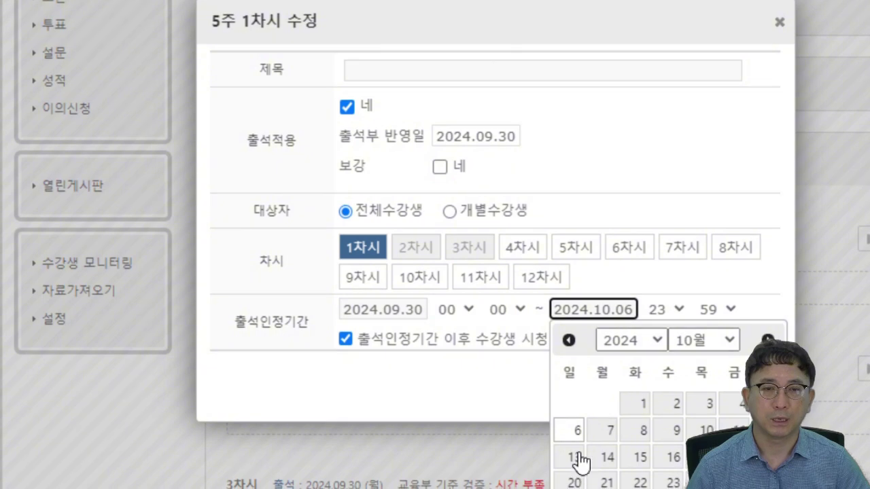
pyautogui.click(576, 460)
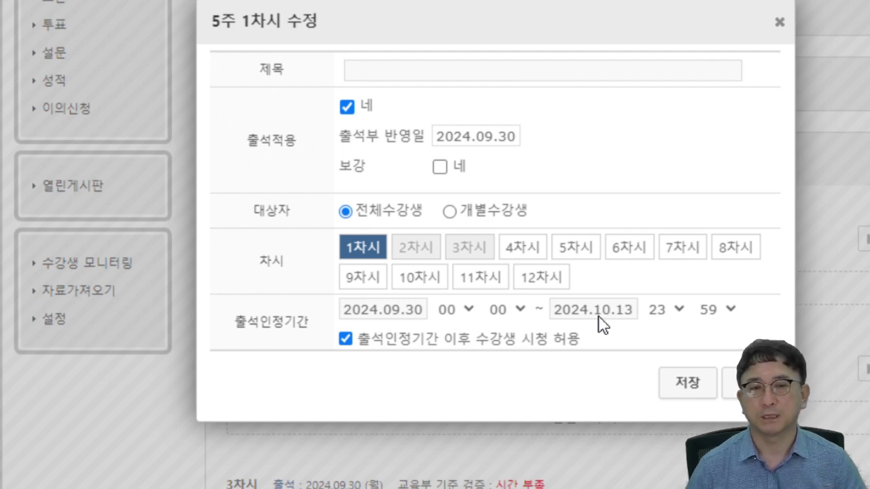
pyautogui.click(571, 314)
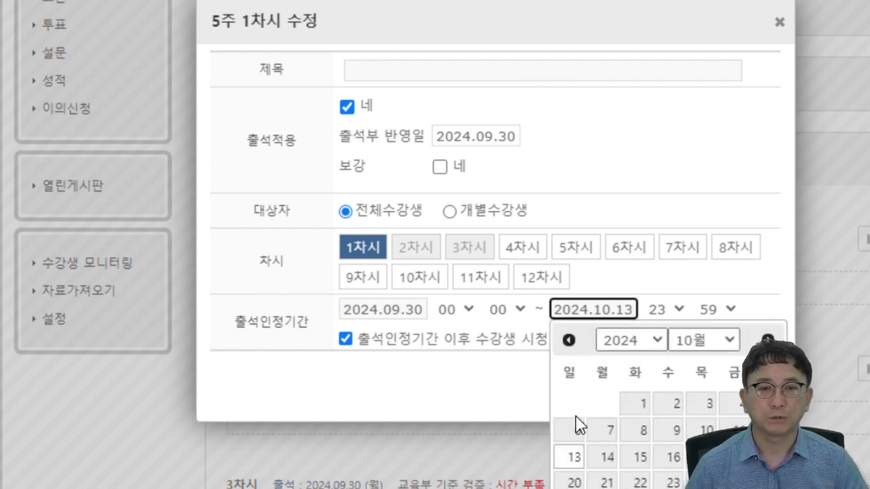
pyautogui.click(574, 427)
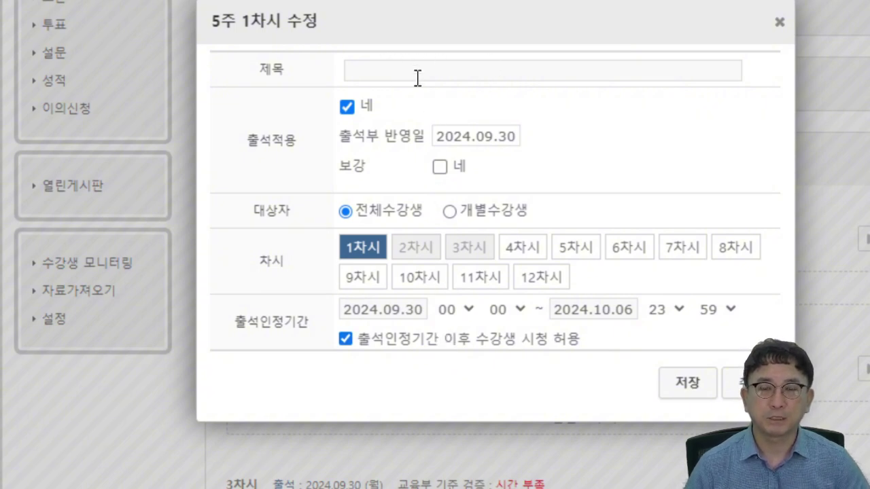
# - Save the 5주 1차시 settings and open 콘텐츠 추가 for that session
pyautogui.click(683, 383)
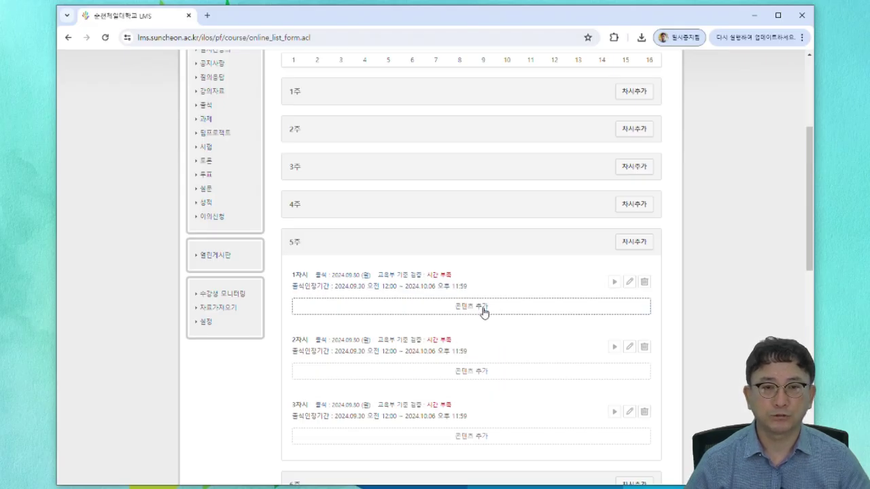
pyautogui.click(484, 309)
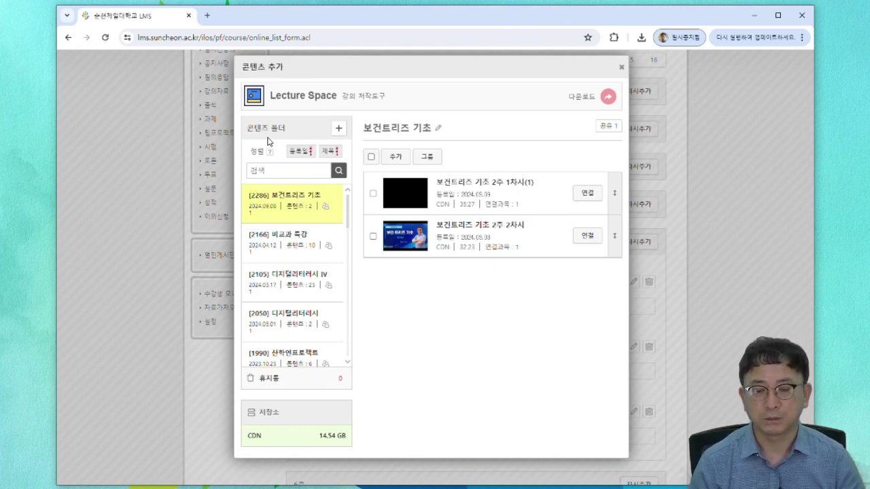
# - Create a content folder titled '3D 애니메이션', registered as [2313]
pyautogui.click(339, 129)
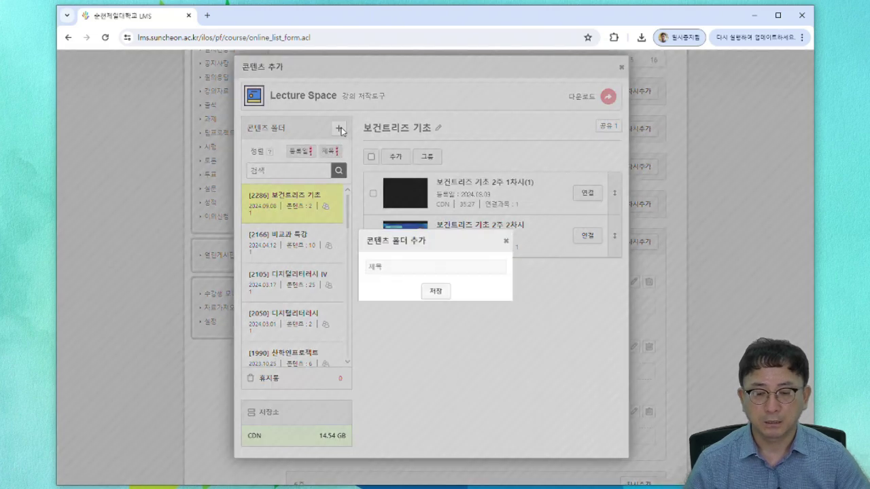
pyautogui.click(399, 266)
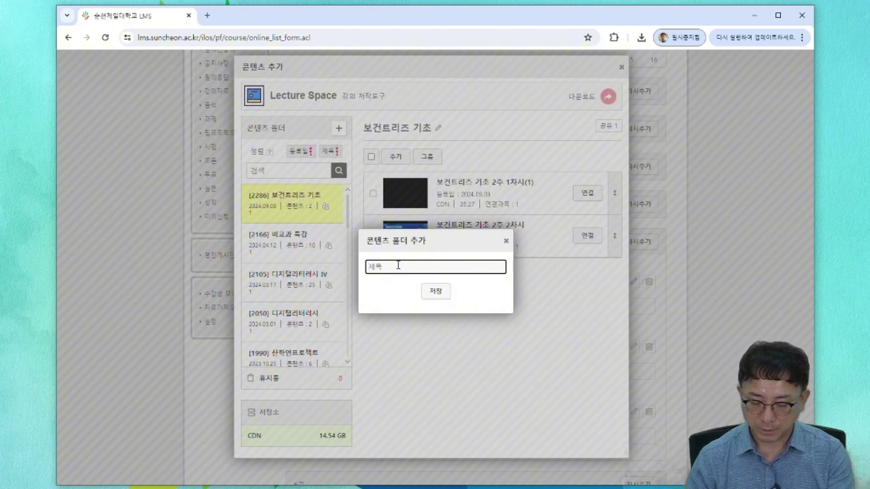
pyautogui.write('ㅈD')
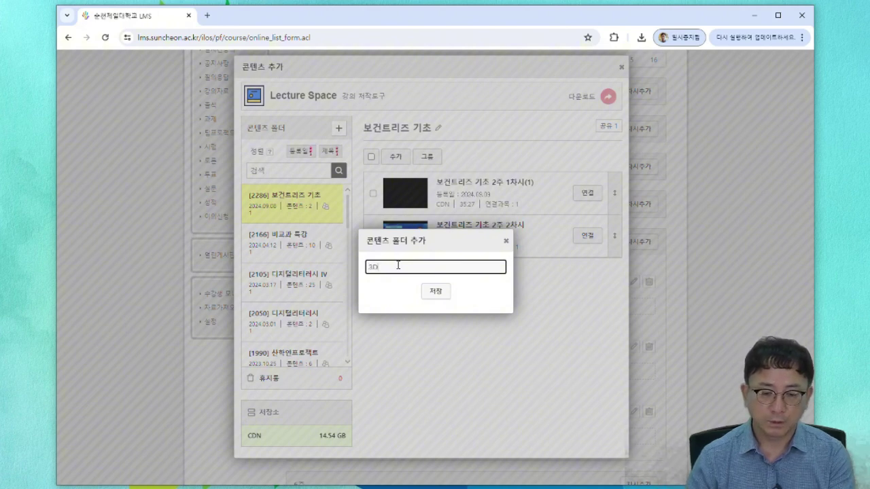
pyautogui.write(' 애니메이션')
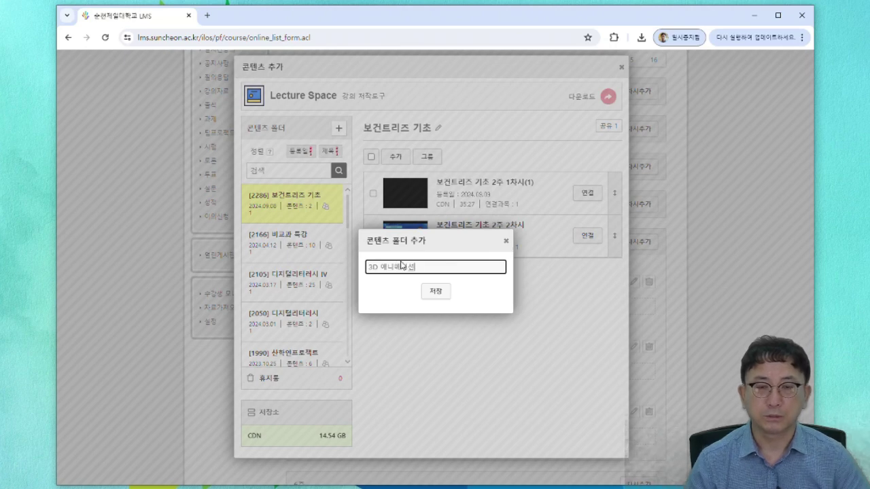
pyautogui.click(435, 293)
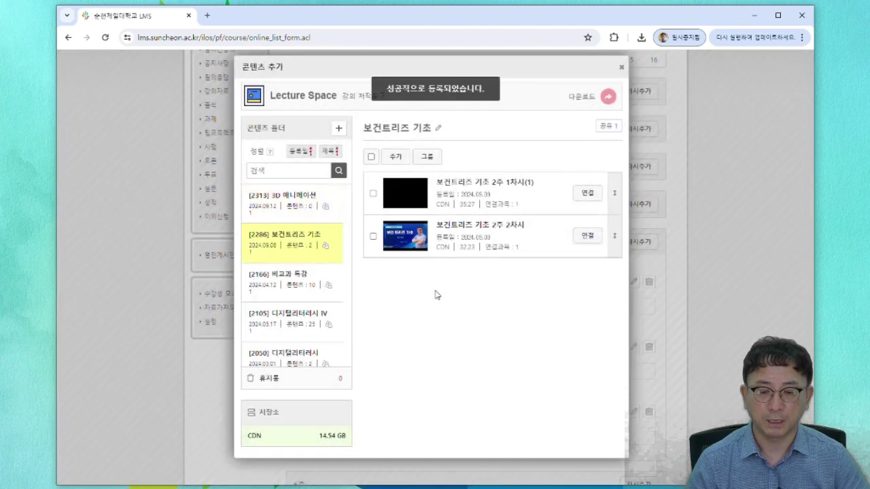
# - In the [2313] 3D 애니메이션 folder, start adding a 동영상(CDN) video upload
pyautogui.click(289, 200)
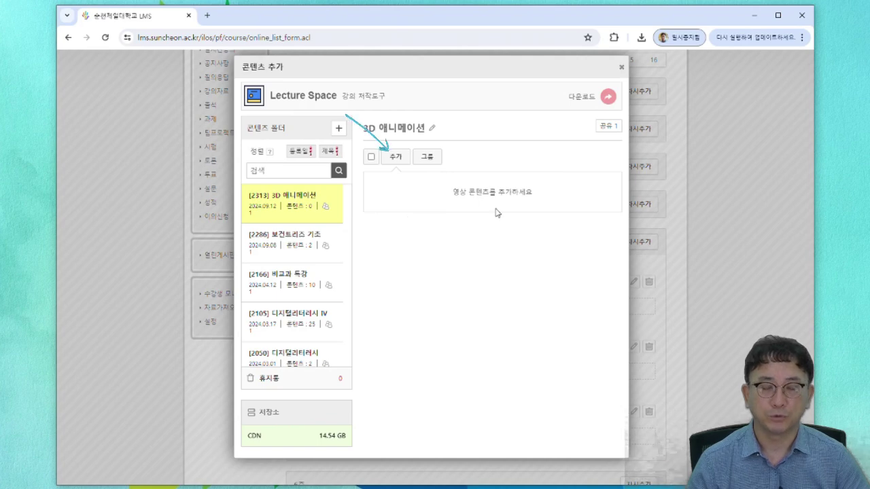
pyautogui.click(399, 158)
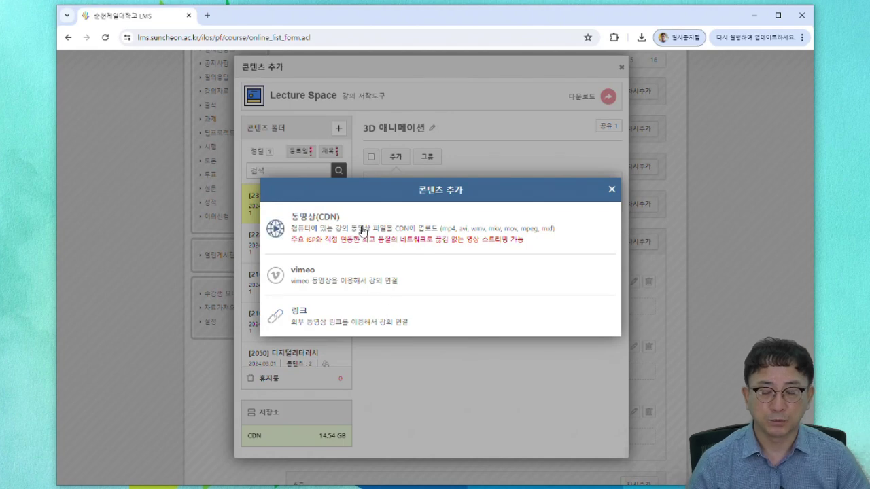
pyautogui.click(410, 228)
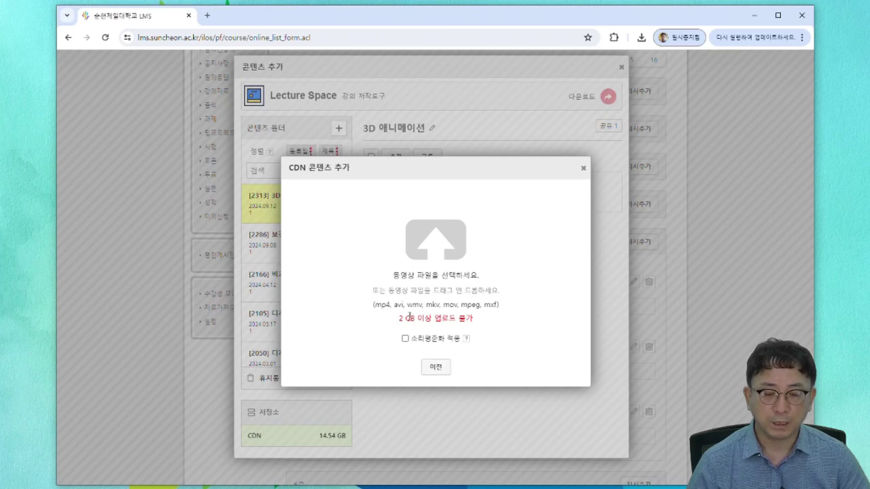
# - Point out the '2 GB 이상 업로드 불가' limit note and open File Explorer beside the upload dialog
pyautogui.moveTo(400, 318); pyautogui.dragTo(469, 320)
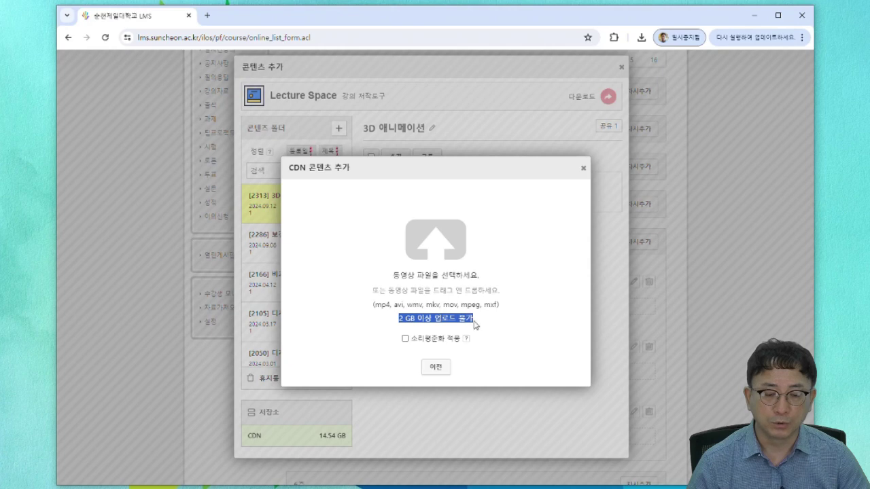
pyautogui.click(480, 324)
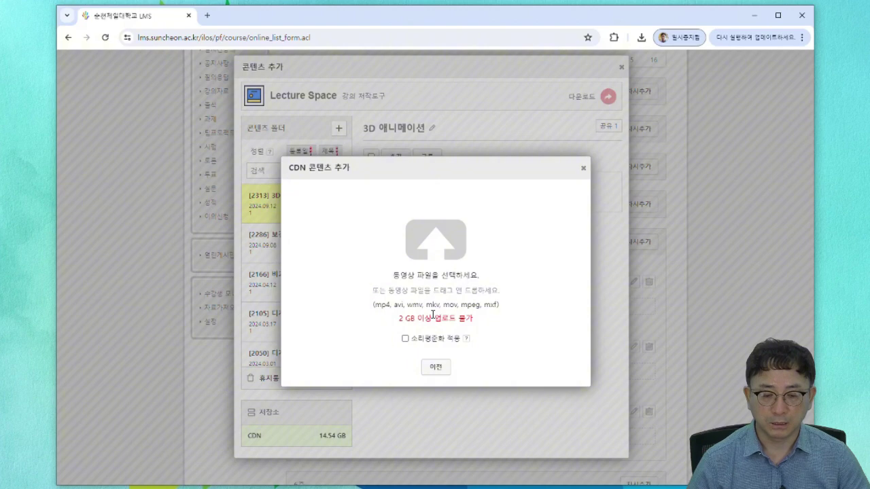
pyautogui.press('super+e')
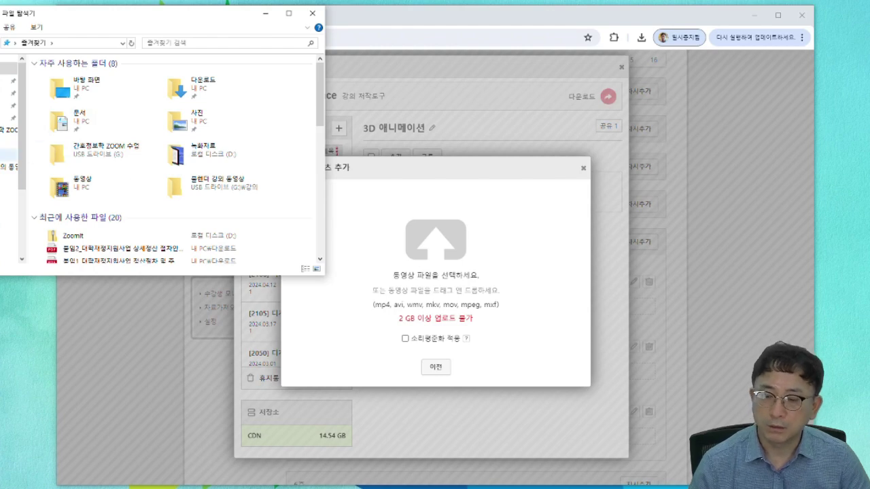
# - Drag the 보건트리즈 기초 2주 1차시(템플릿) video from 동영상 into the CDN dialog and link it to 5주 1차시
pyautogui.click(7, 155)
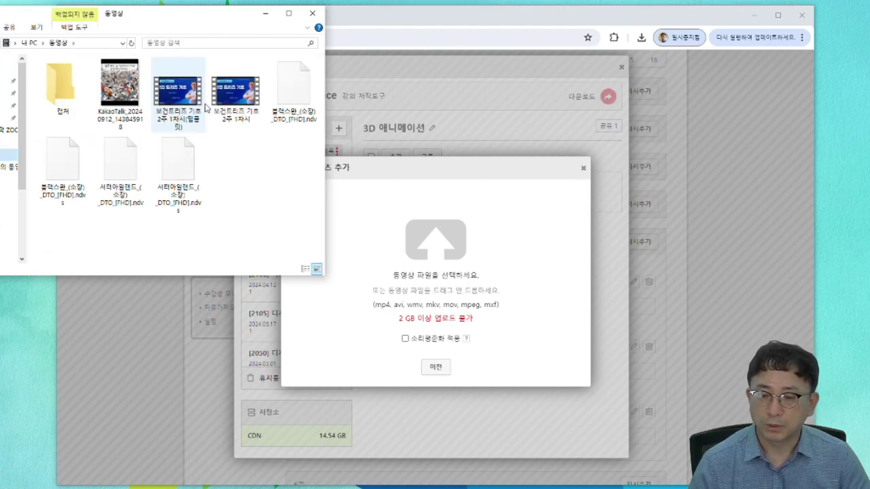
pyautogui.moveTo(161, 99); pyautogui.dragTo(421, 290)
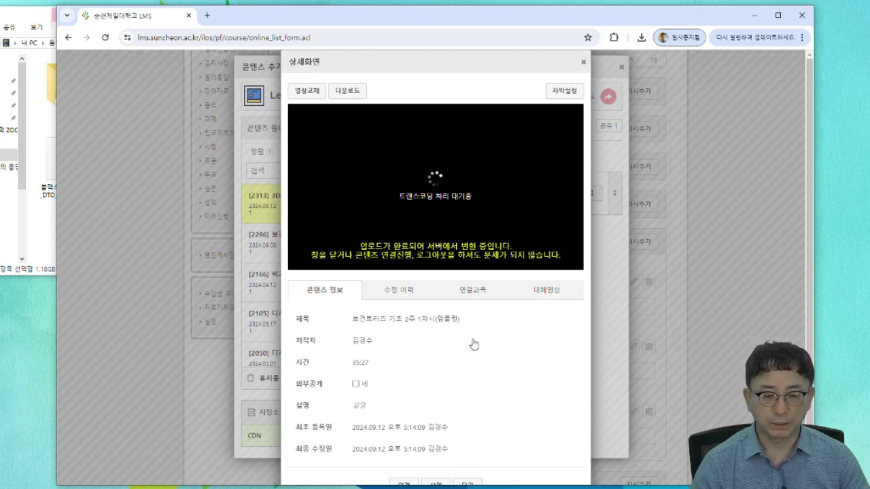
pyautogui.scroll(-1, 471, 344)
pyautogui.moveTo(414, 455)
pyautogui.mouseDown()
pyautogui.moveTo(429, 470)
pyautogui.moveTo(381, 471)
pyautogui.moveTo(421, 456)
pyautogui.mouseUp()
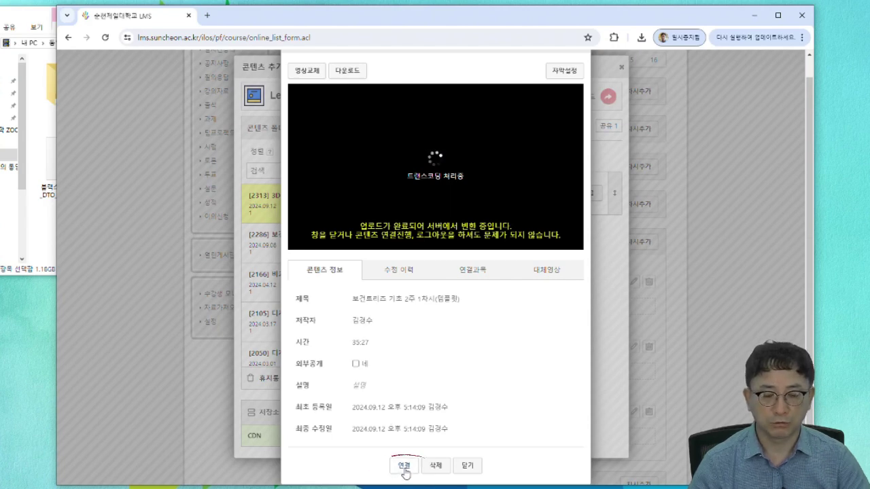
pyautogui.click(403, 467)
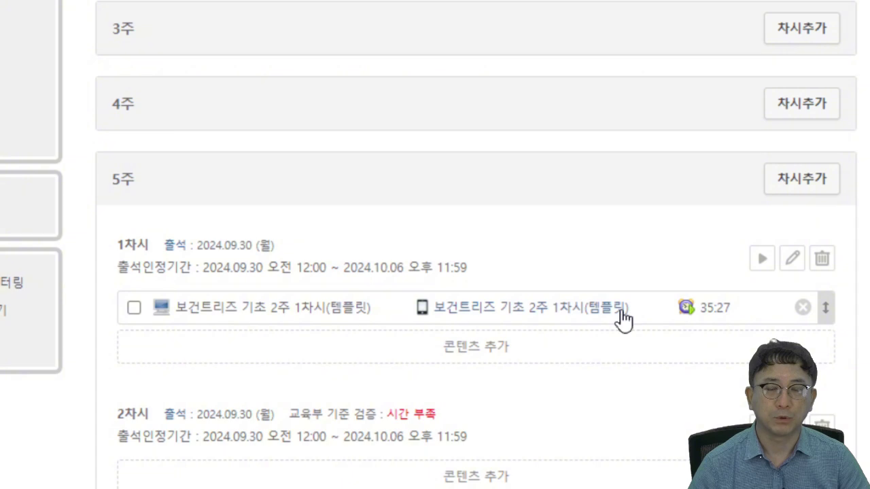
pyautogui.scroll(-3, 621, 320)
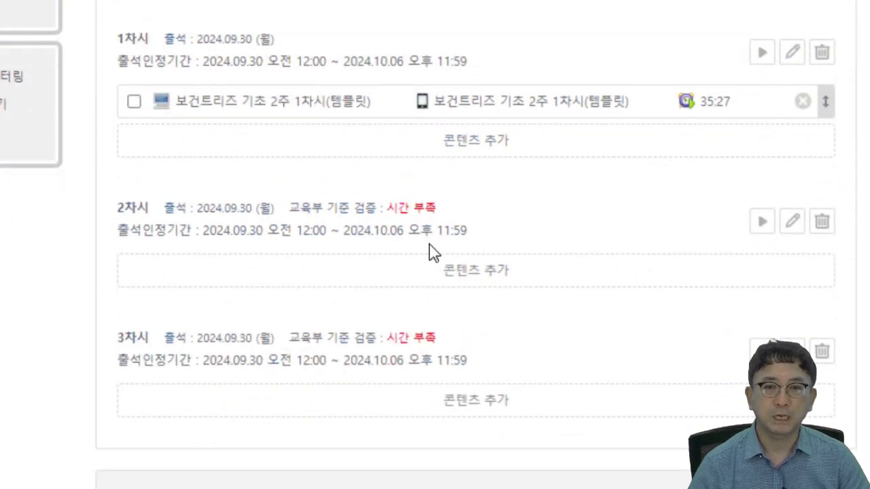
pyautogui.scroll(2, 268, 53)
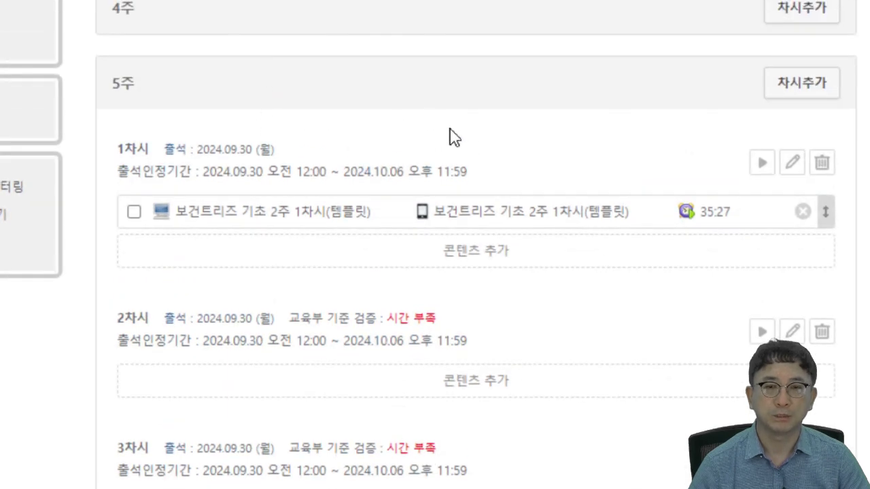
pyautogui.scroll(-1, 342, 165)
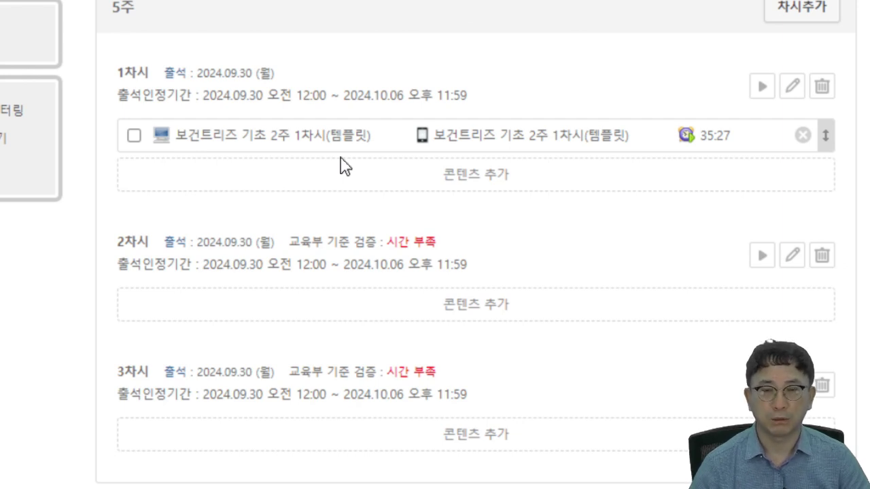
# - Add a 동영상(CDN) item under 5주 2차시 and link the uploaded 보건트리즈 기초 2주 1차시 video to it
pyautogui.click(435, 310)
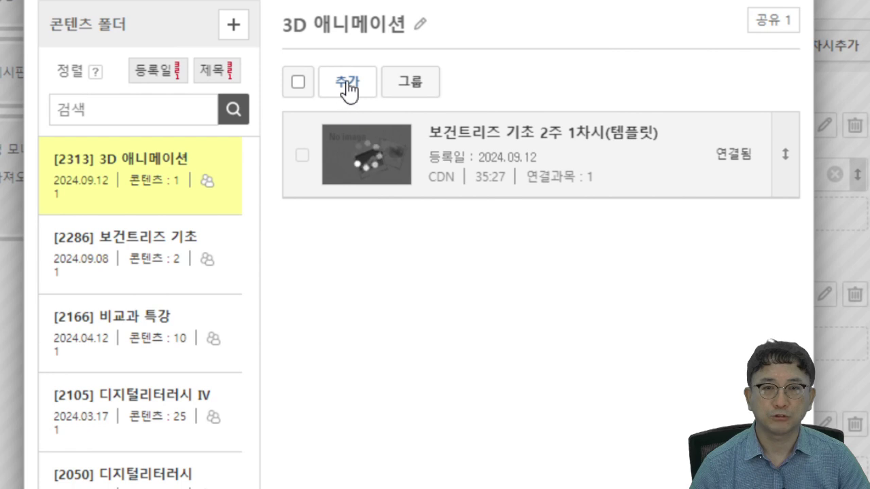
pyautogui.click(347, 82)
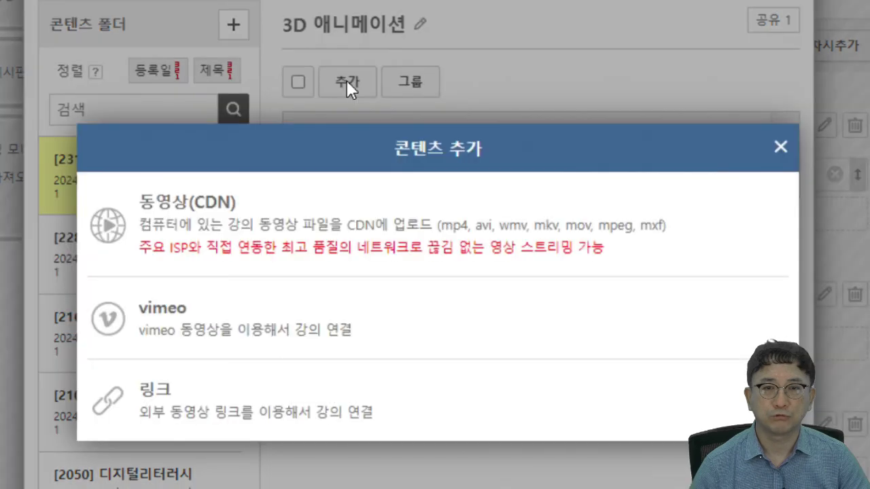
pyautogui.click(310, 235)
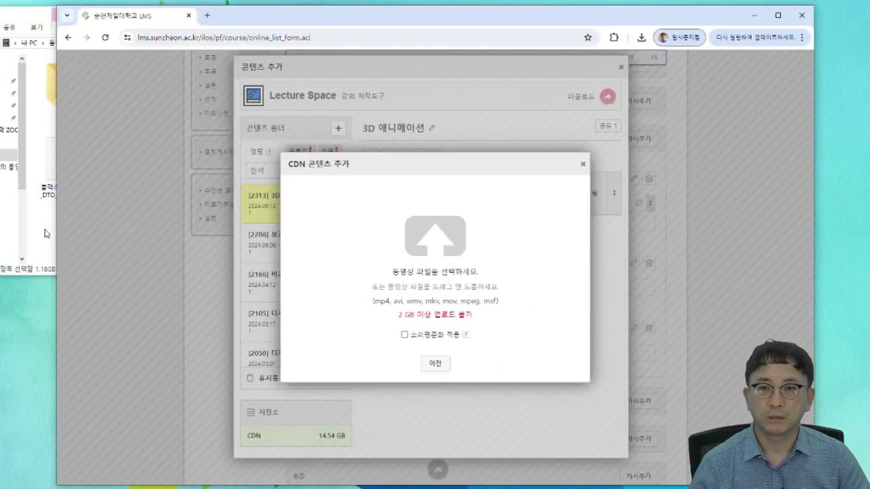
pyautogui.click(44, 233)
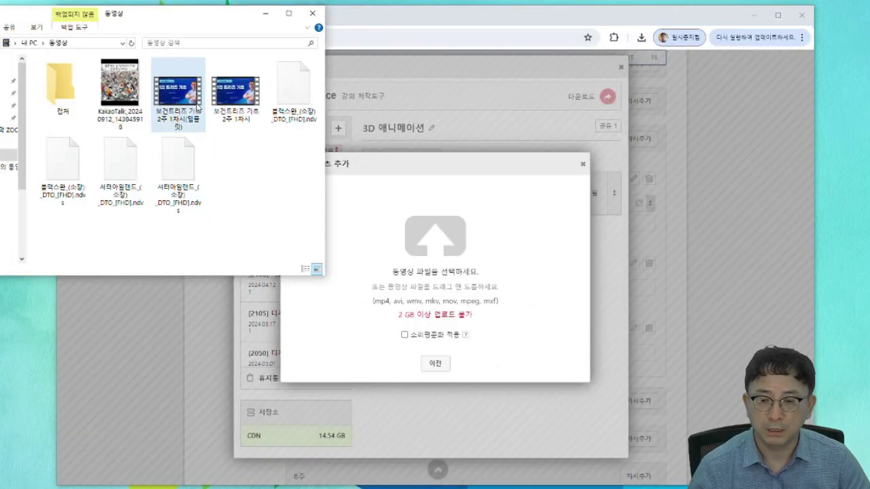
pyautogui.moveTo(236, 89); pyautogui.dragTo(422, 304)
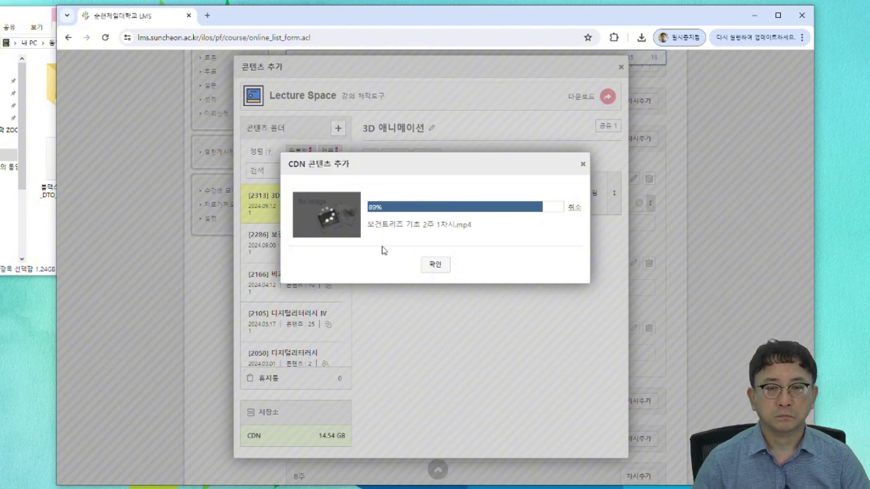
pyautogui.scroll(-1, 402, 219)
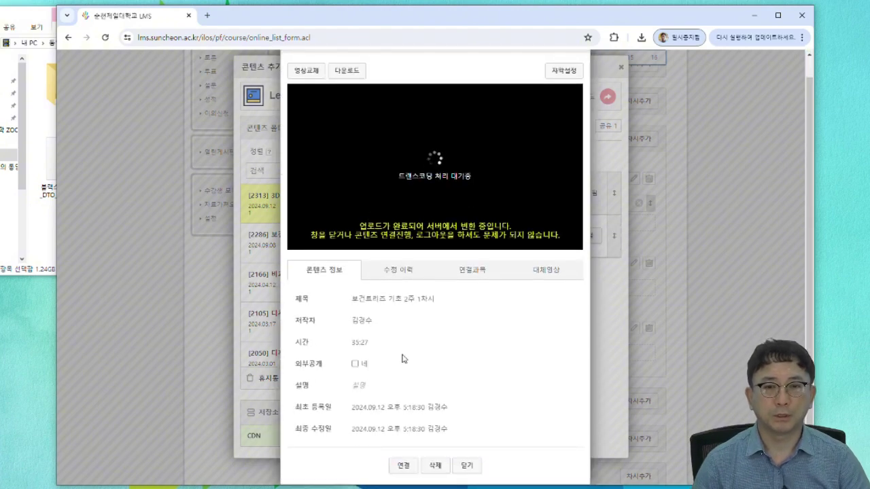
pyautogui.click(402, 464)
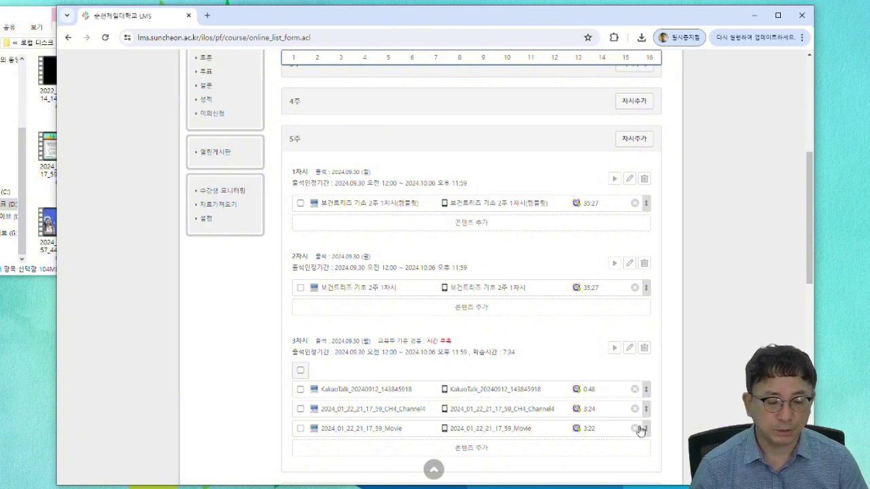
# - Move the Movie clip above the Channel4 clip in week 5 session 3
pyautogui.moveTo(500, 428); pyautogui.dragTo(509, 400)
pyautogui.moveTo(645, 428); pyautogui.dragTo(641, 375)
pyautogui.moveTo(642, 384)
pyautogui.mouseDown()
pyautogui.moveTo(650, 392)
pyautogui.moveTo(649, 384)
pyautogui.mouseUp()
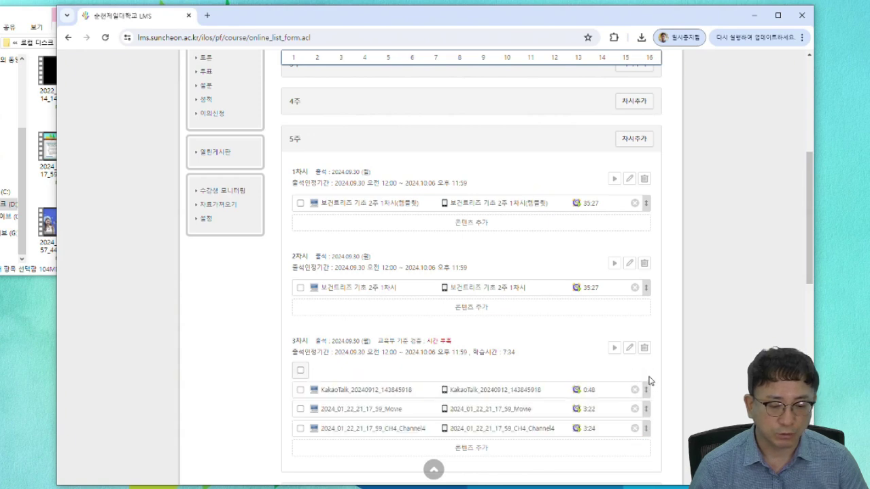
# - Delete the Channel4 and Movie clips from session 3, leaving only the 0:48 KakaoTalk clip
pyautogui.click(634, 428)
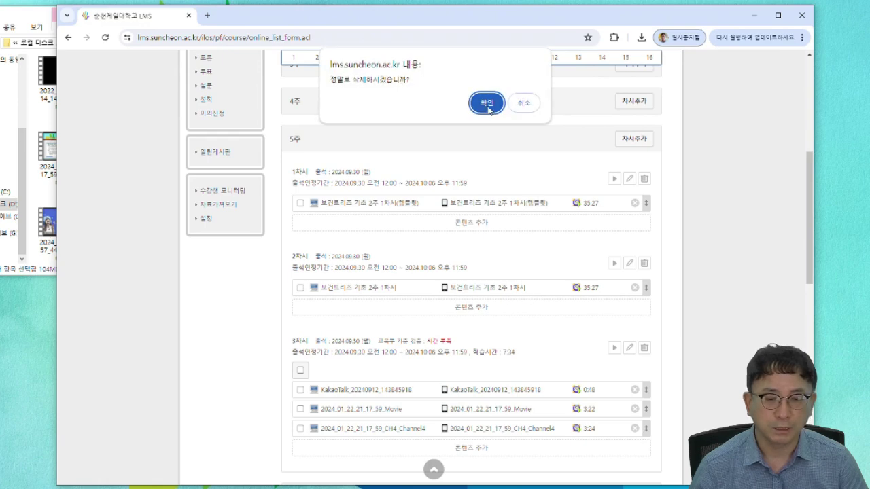
pyautogui.click(479, 103)
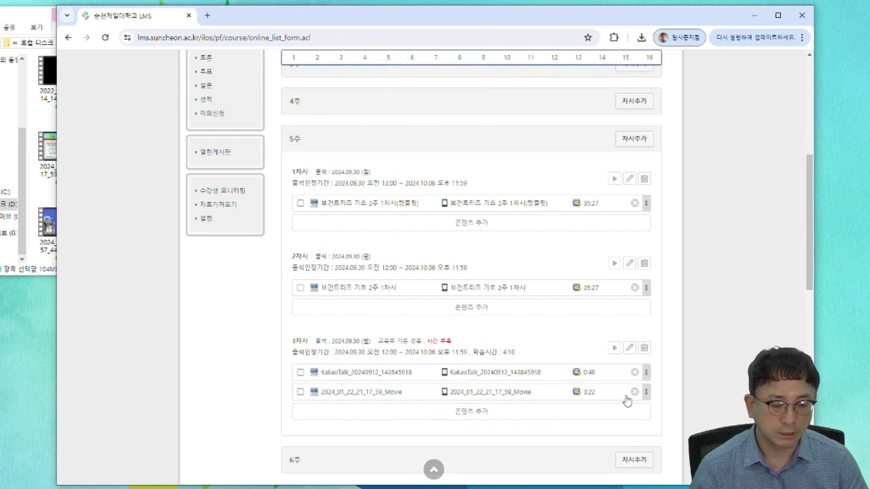
pyautogui.click(634, 392)
pyautogui.click(483, 103)
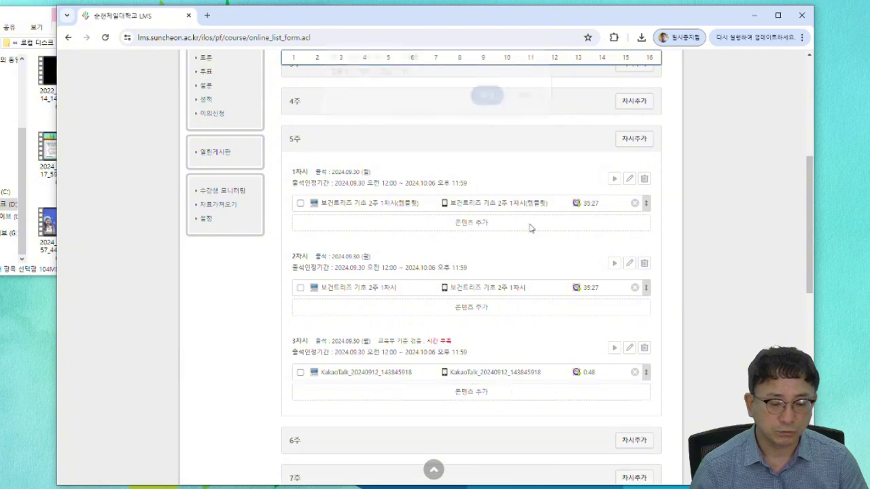
pyautogui.scroll(2, 205, 160)
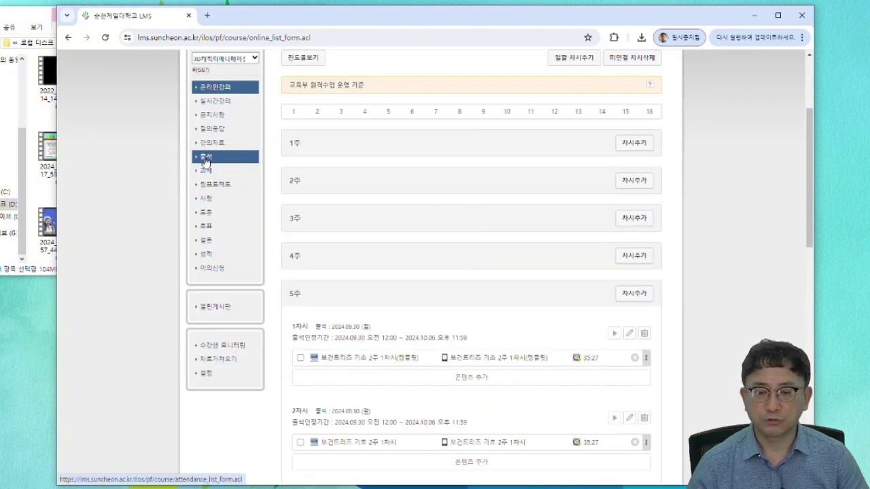
# - Check the course's 출석 attendance overview, then move to its empty 과제 list
pyautogui.click(205, 161)
pyautogui.scroll(-2, 498, 291)
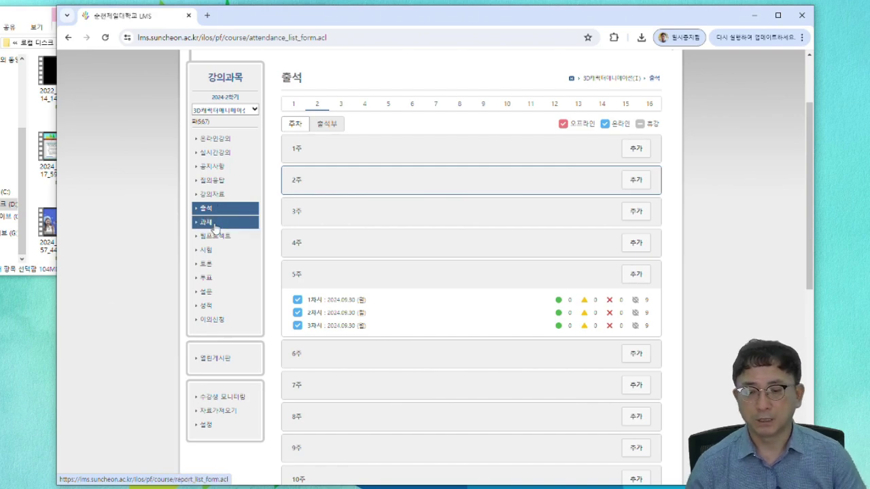
pyautogui.click(215, 225)
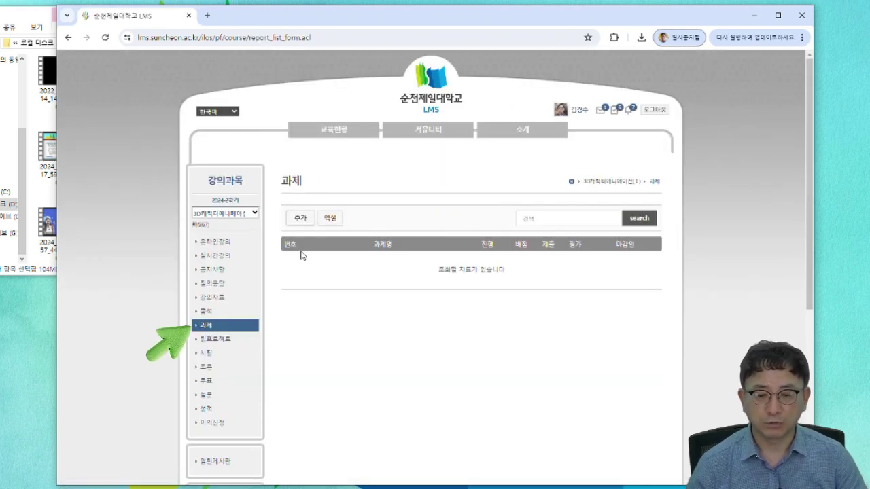
# - Start a new assignment and set its publish date to 2024.09.30 00:00
pyautogui.click(308, 218)
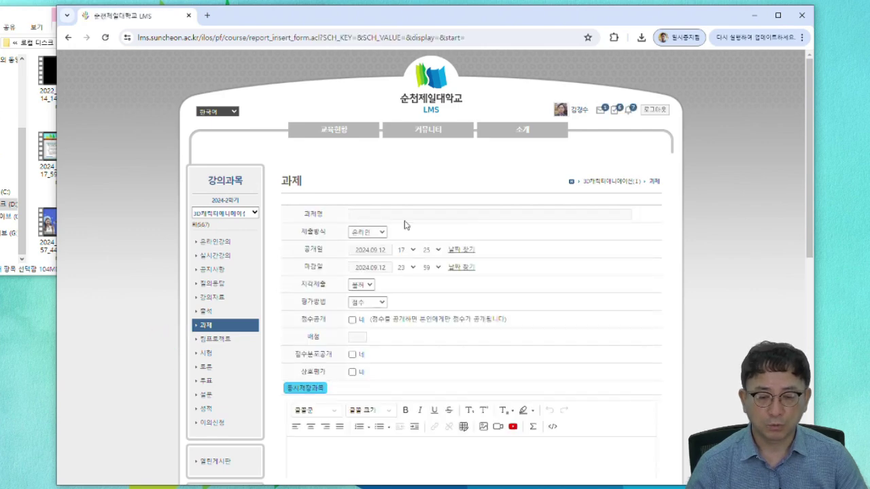
pyautogui.scroll(-3, 418, 391)
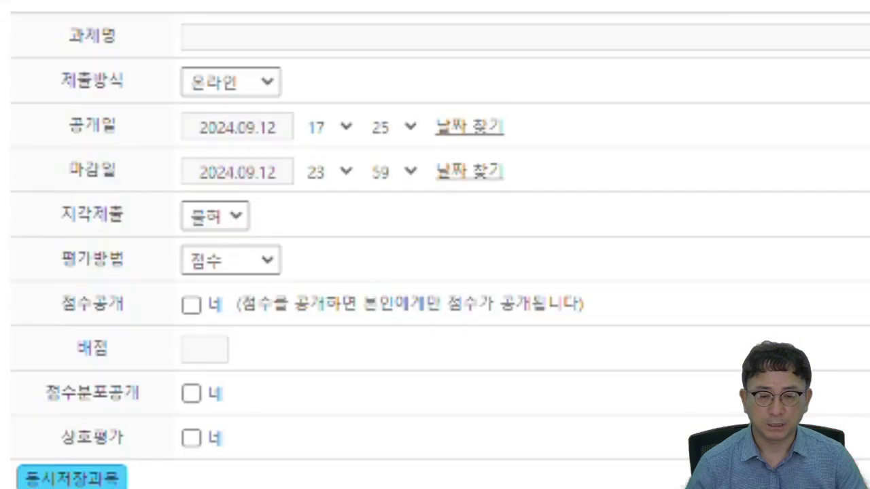
pyautogui.click(229, 34)
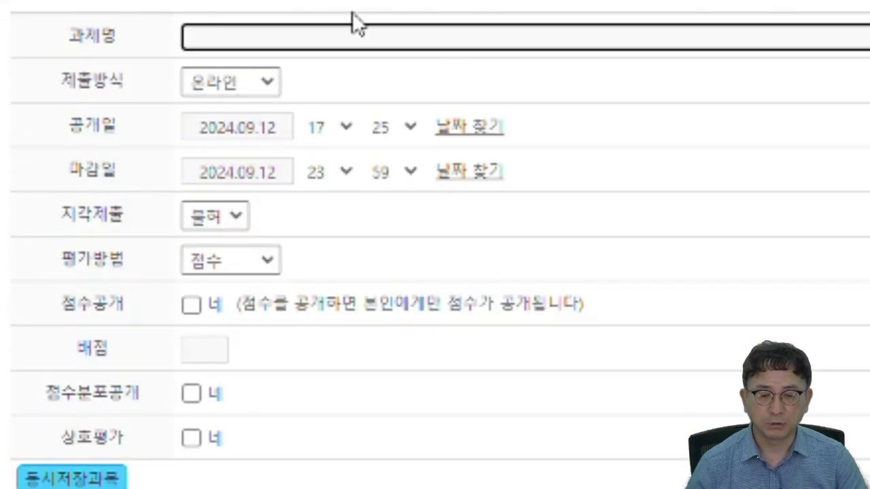
pyautogui.click(263, 136)
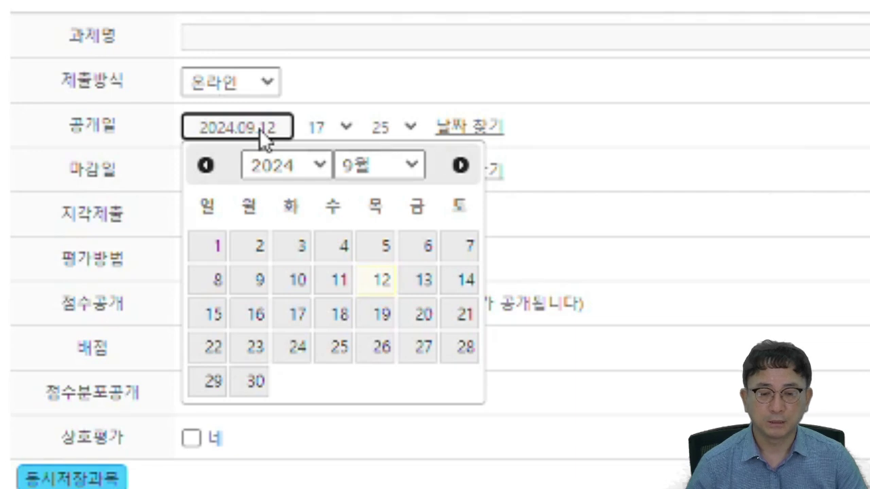
pyautogui.click(257, 382)
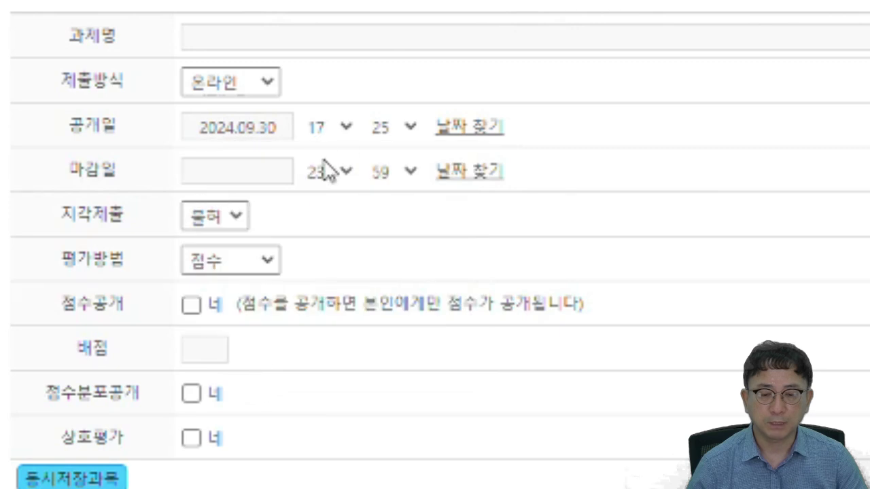
pyautogui.click(349, 131)
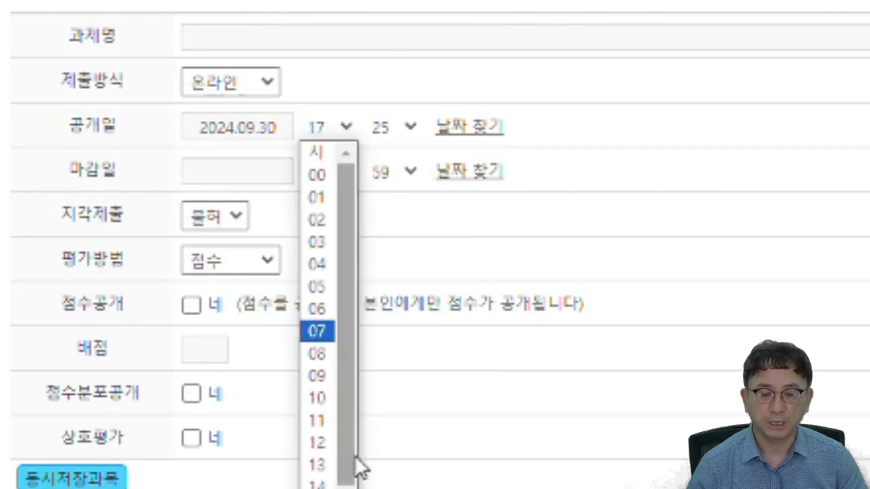
pyautogui.click(316, 176)
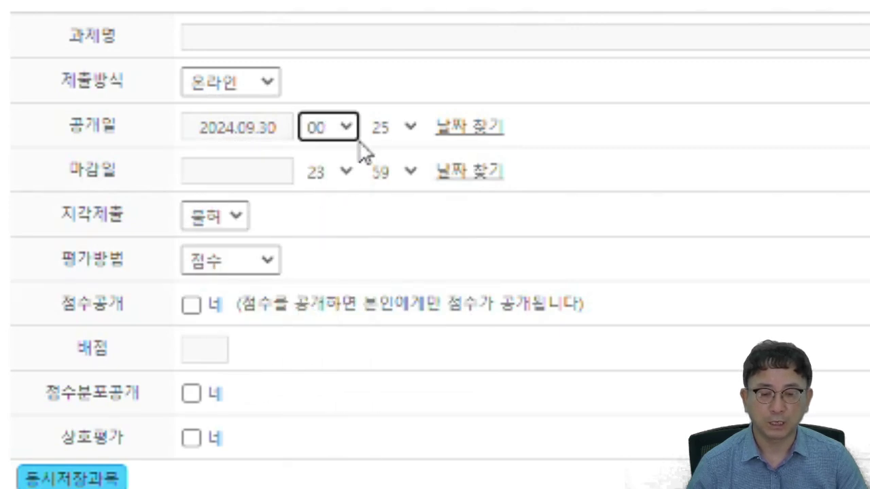
pyautogui.click(396, 130)
pyautogui.scroll(3, 388, 171)
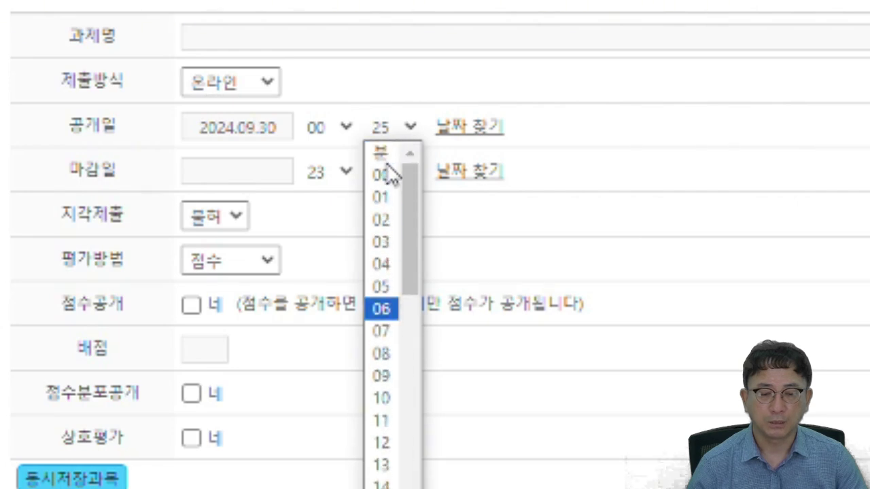
pyautogui.click(388, 170)
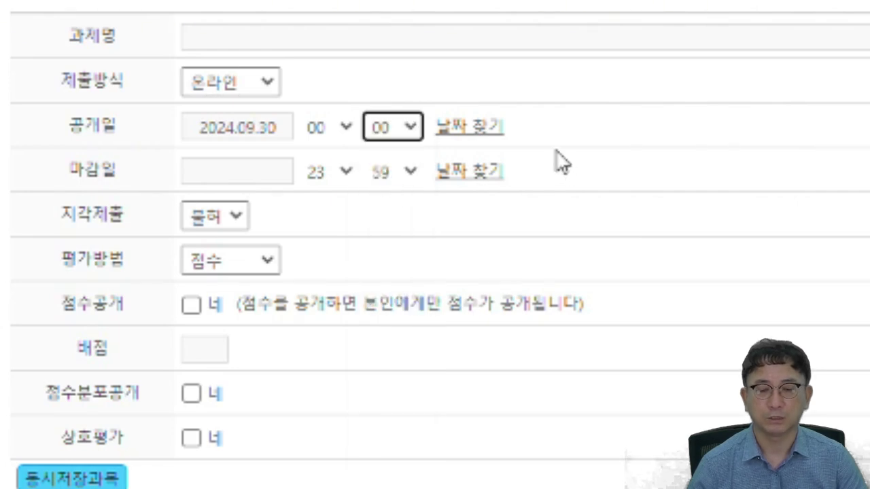
# - Set the due date to 2024.10.06, keep late submissions refused and grading by score
pyautogui.click(230, 173)
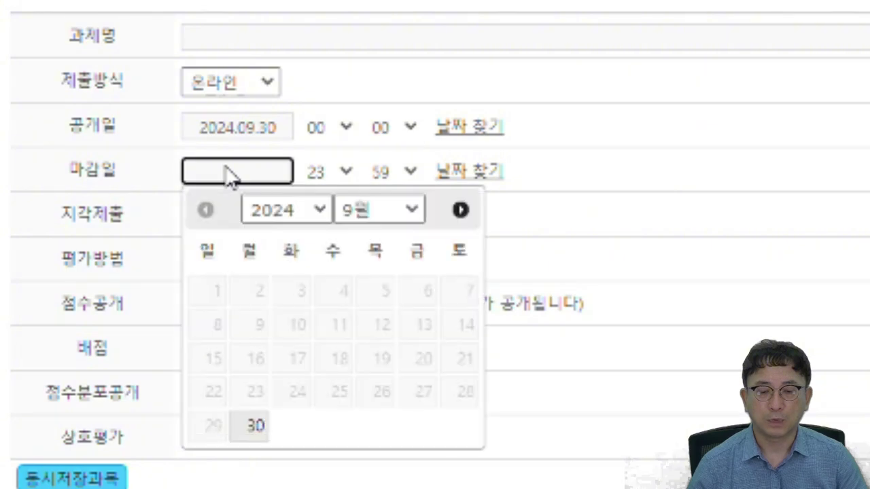
pyautogui.click(461, 210)
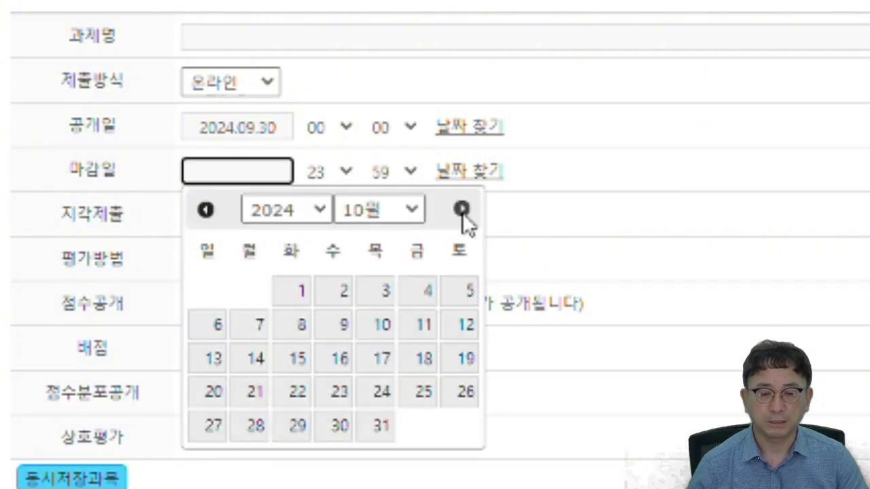
pyautogui.click(216, 331)
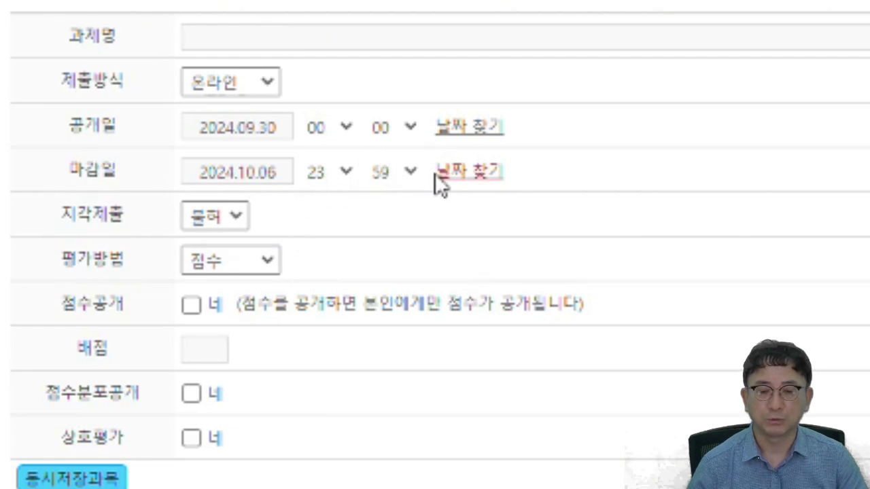
pyautogui.click(236, 217)
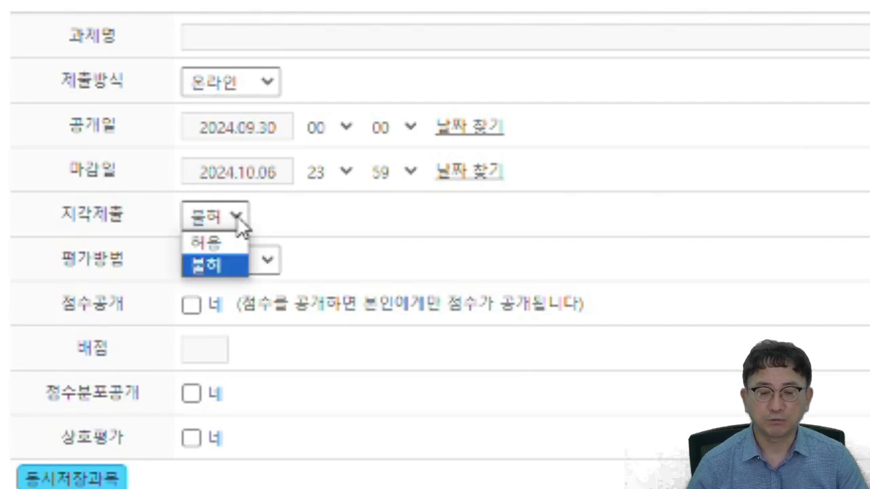
pyautogui.click(237, 219)
pyautogui.click(270, 262)
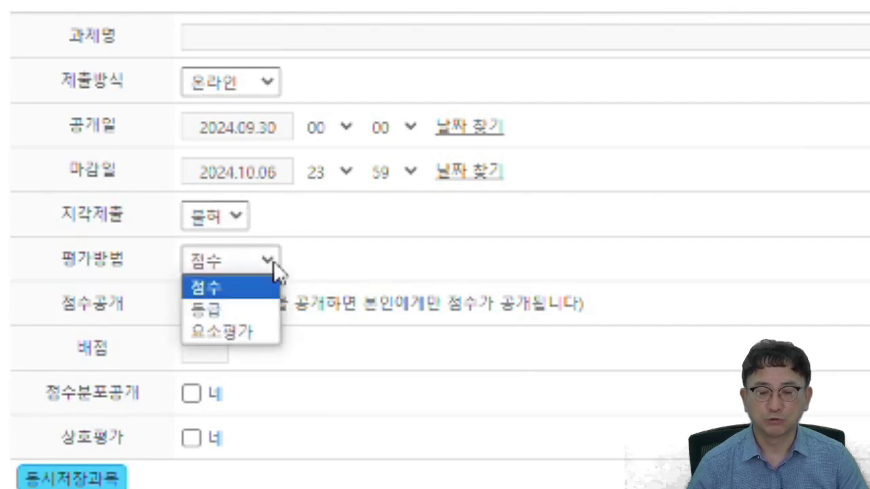
pyautogui.click(273, 261)
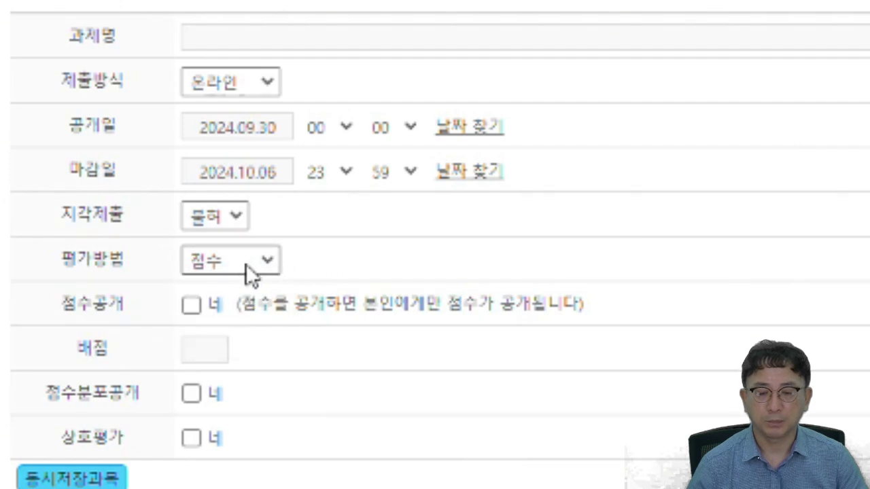
# - Give the assignment 2 points and stop also saving it to 보건트리즈기초
pyautogui.click(210, 346)
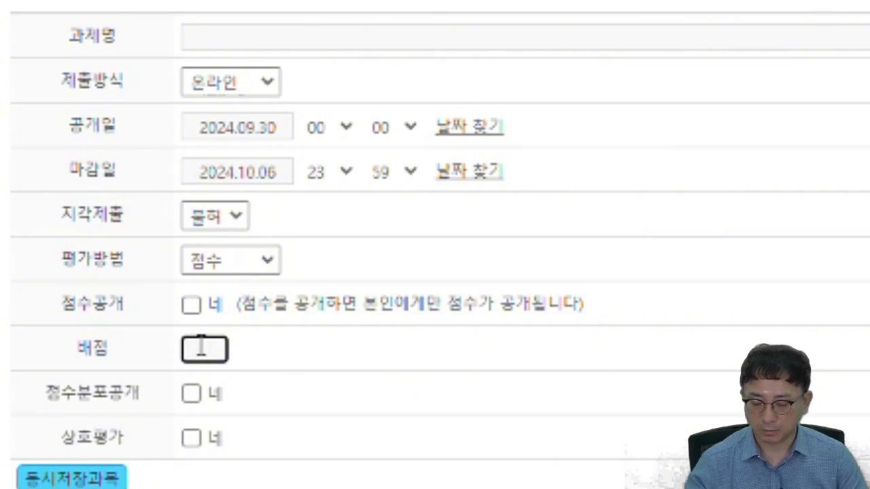
pyautogui.write('2')
pyautogui.click(312, 358)
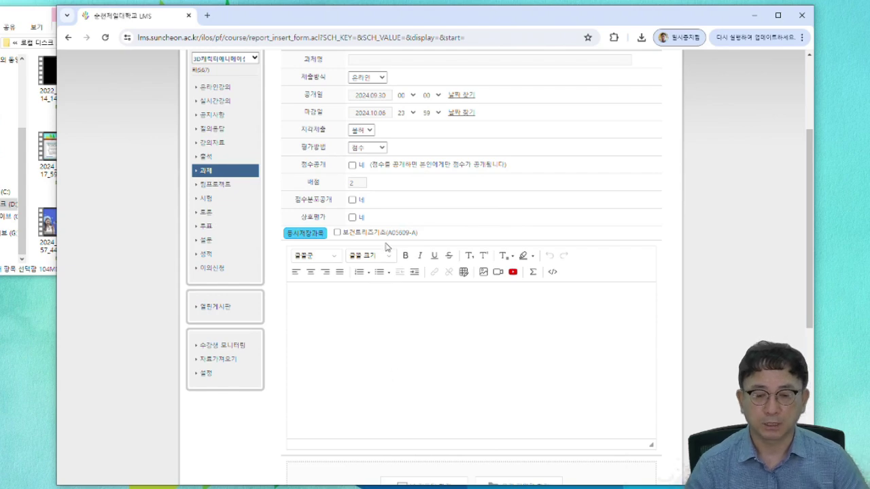
pyautogui.click(338, 232)
pyautogui.scroll(-3, 456, 189)
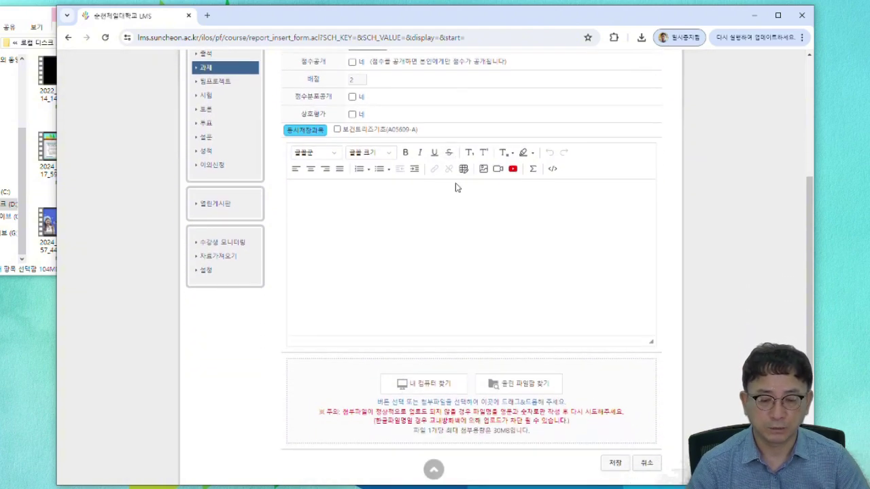
pyautogui.scroll(-1, 366, 283)
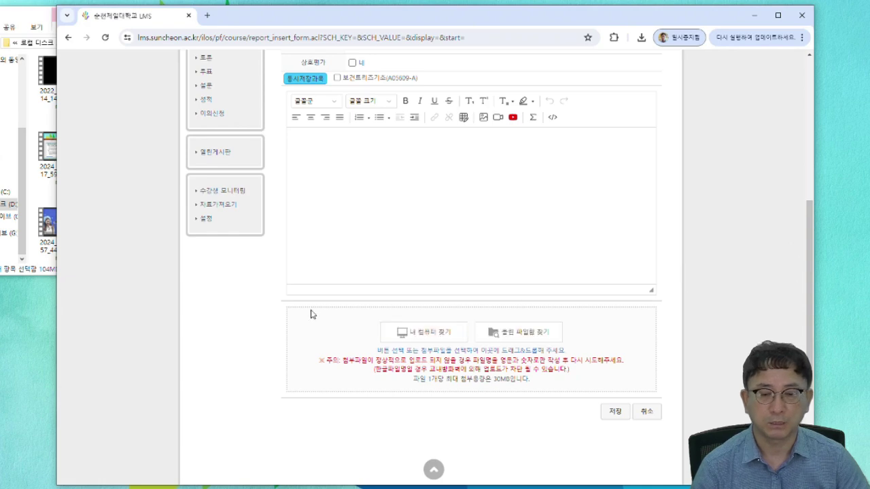
pyautogui.scroll(1, 285, 327)
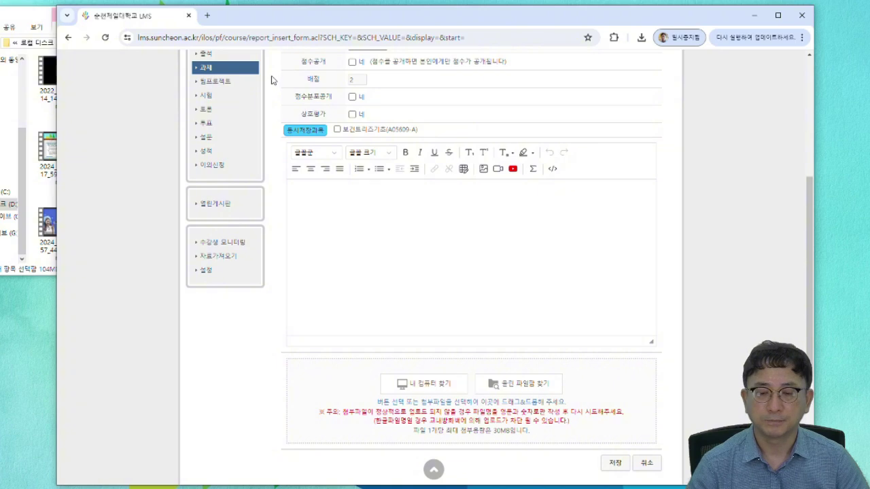
pyautogui.scroll(5, 270, 81)
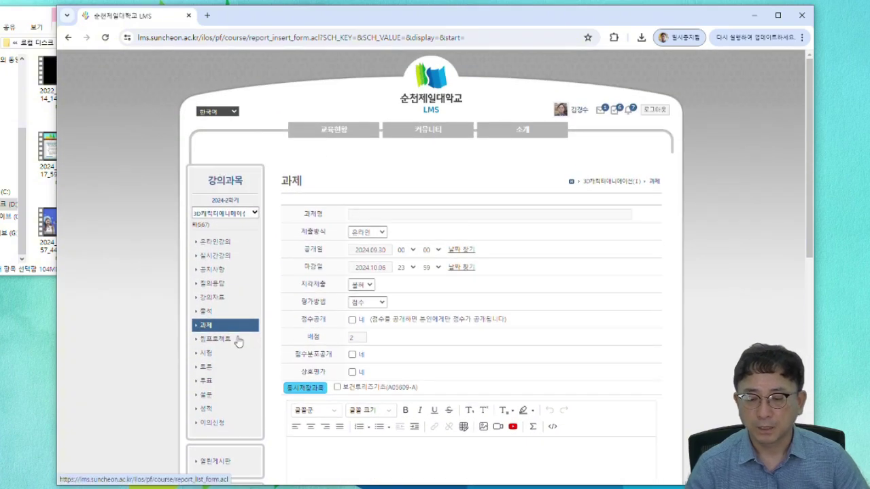
# - Start a new test in the 시험 list with publish and start dates of 2024.09.30
pyautogui.click(223, 354)
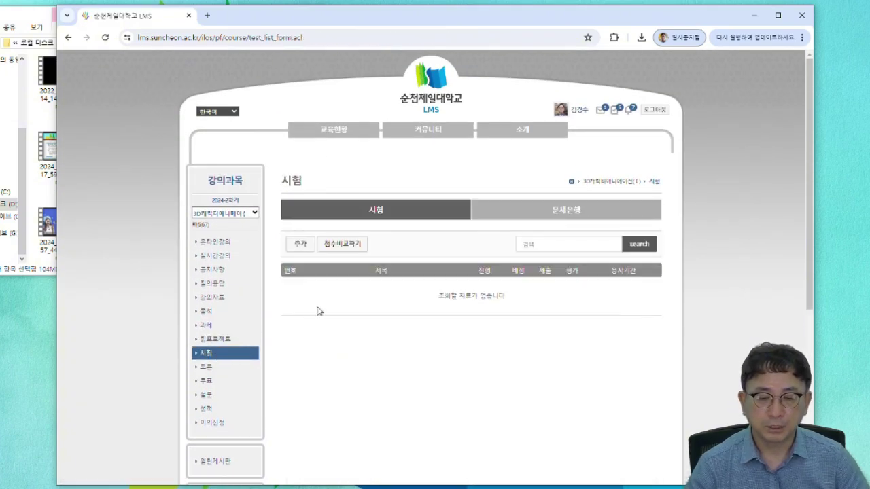
pyautogui.click(304, 246)
pyautogui.click(409, 240)
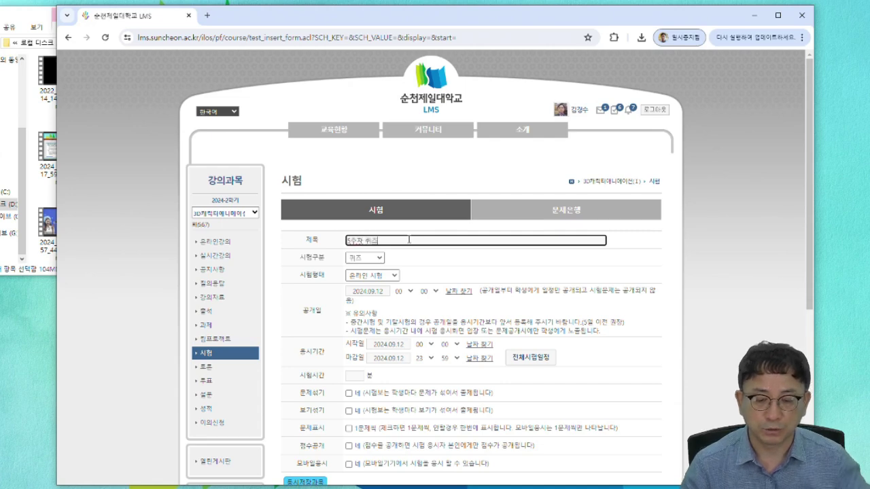
pyautogui.click(384, 293)
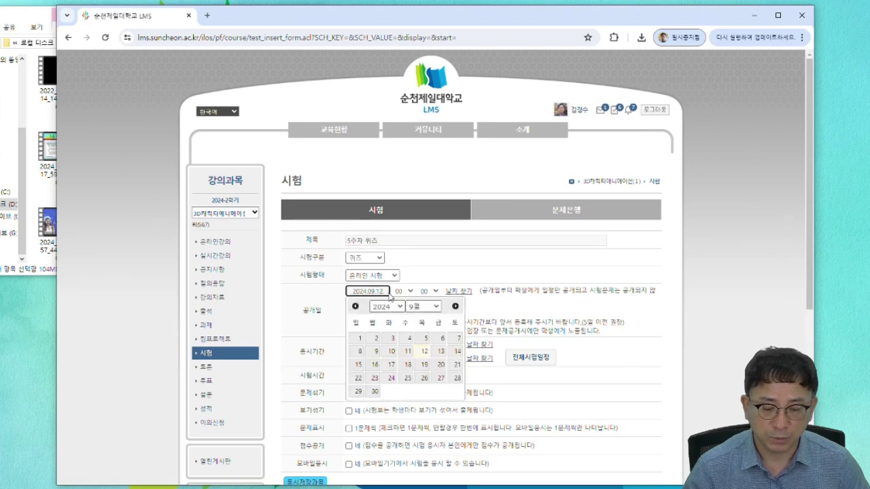
pyautogui.click(375, 392)
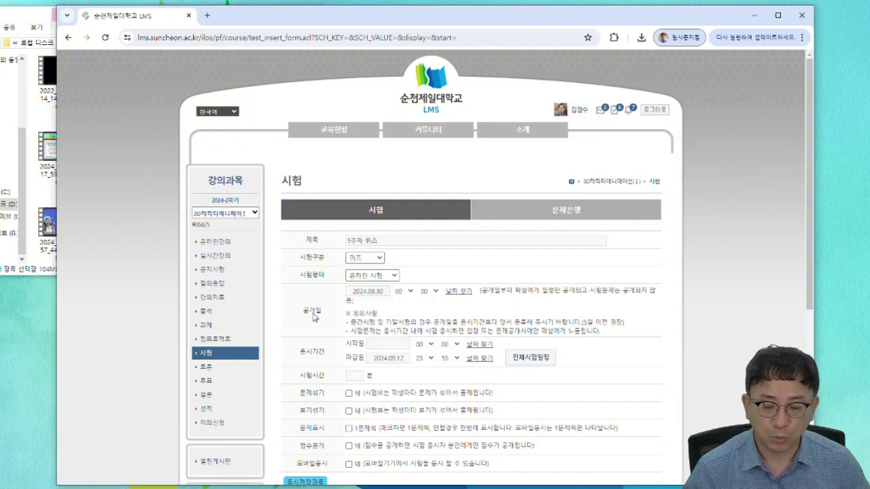
pyautogui.click(399, 348)
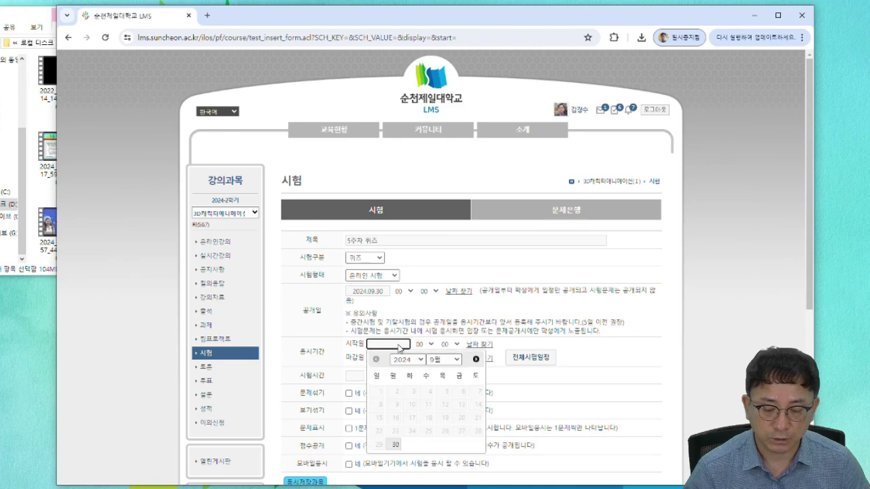
pyautogui.click(395, 446)
# - Set the quiz deadline to 2024.10.06 and the 시험시간 limit to 10 minutes
pyautogui.click(387, 358)
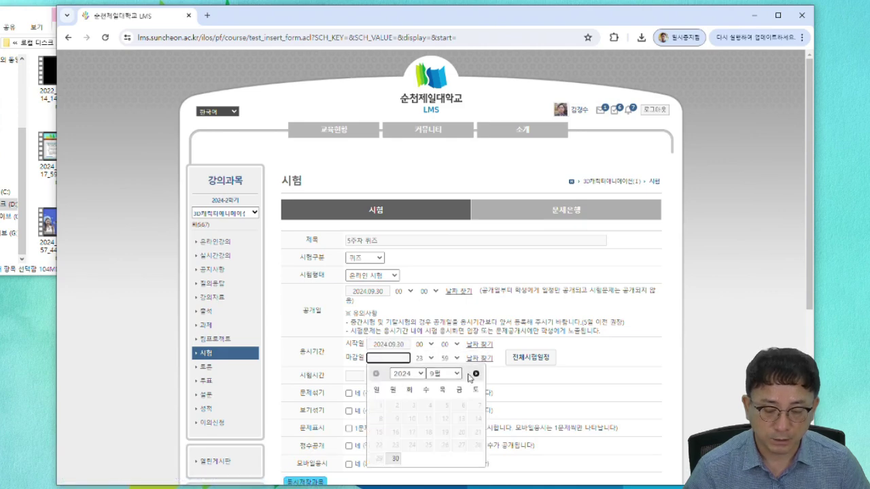
pyautogui.click(476, 374)
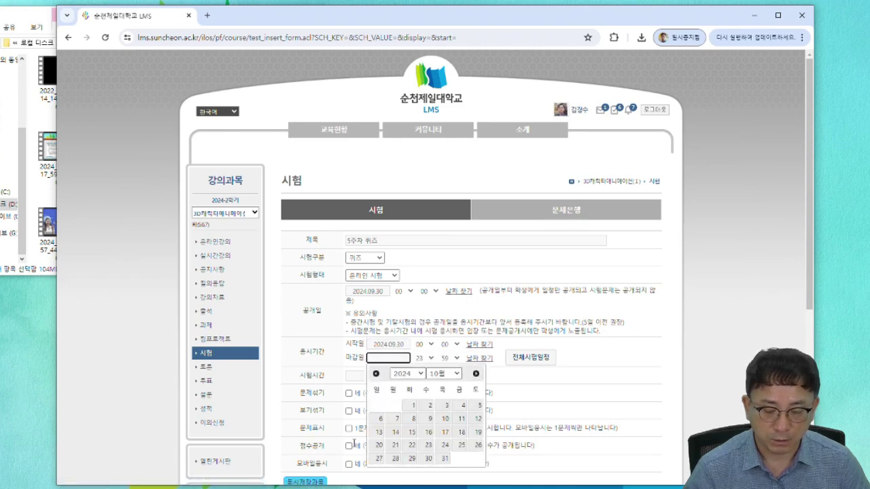
pyautogui.click(379, 419)
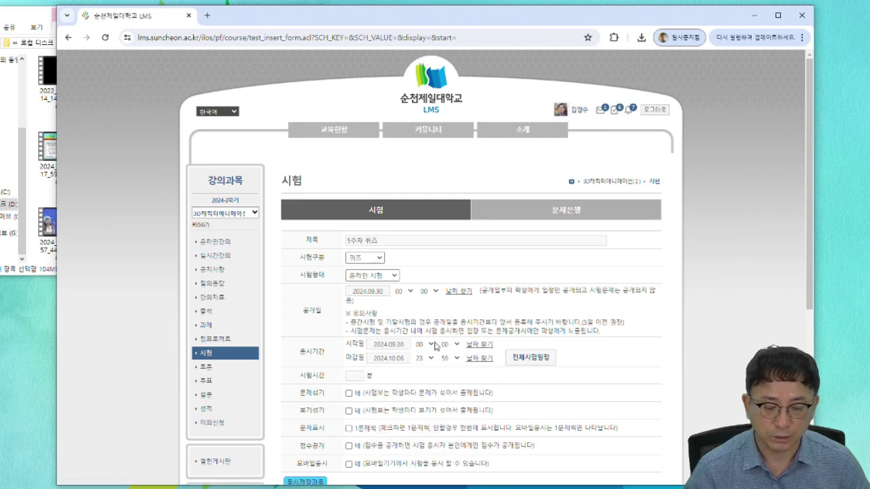
pyautogui.click(357, 375)
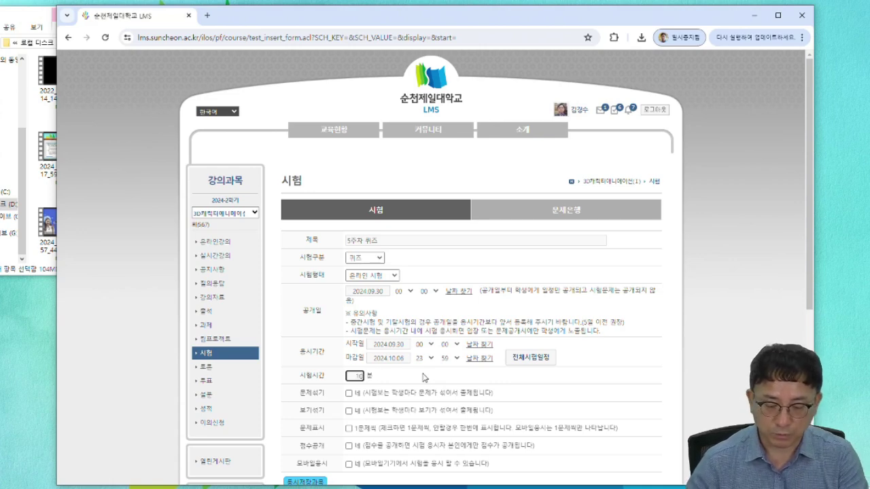
pyautogui.write('10')
pyautogui.click(450, 385)
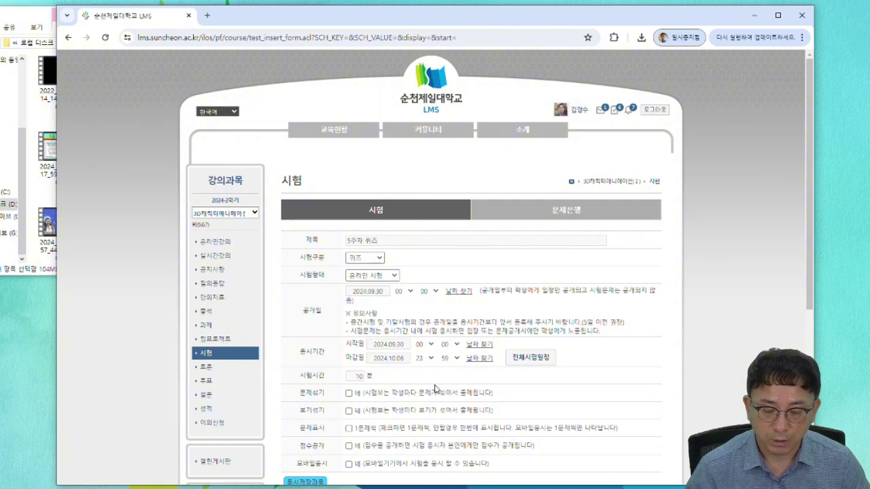
pyautogui.scroll(-2, 420, 393)
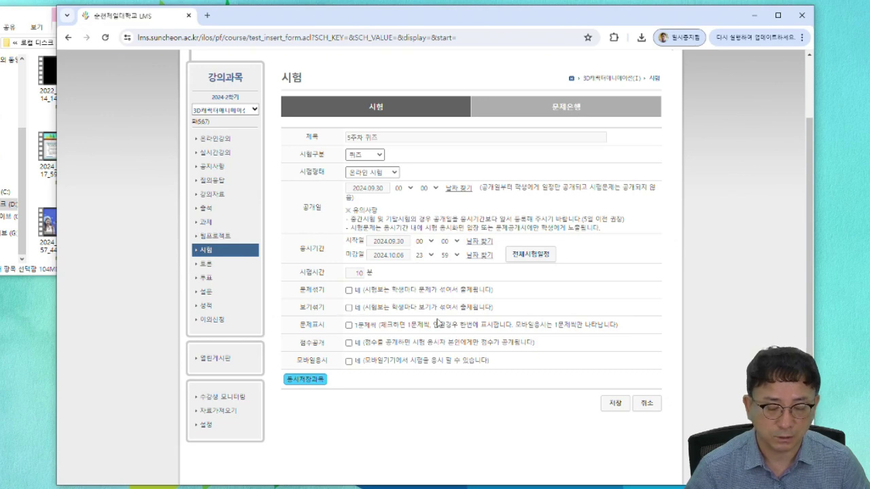
# - Save 5주차 퀴즈, choose '교수자에 의한 직접 출제' for its questions, and go to 토론
pyautogui.click(615, 403)
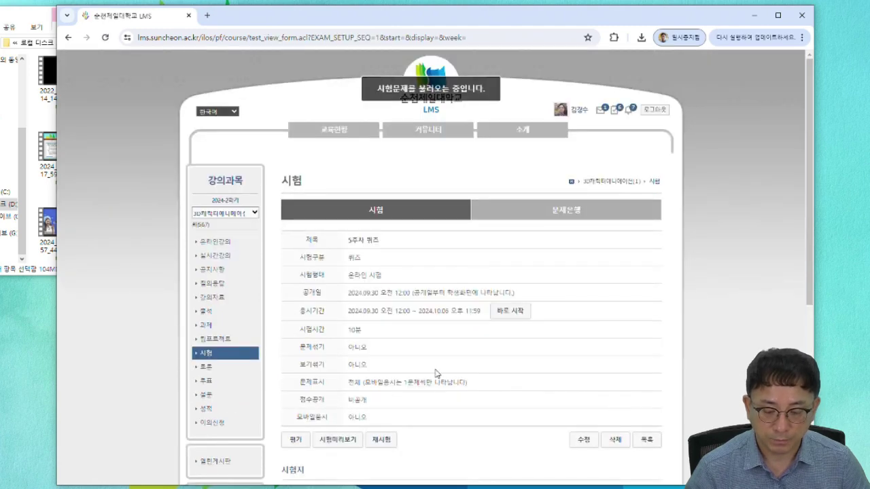
pyautogui.scroll(-3, 436, 373)
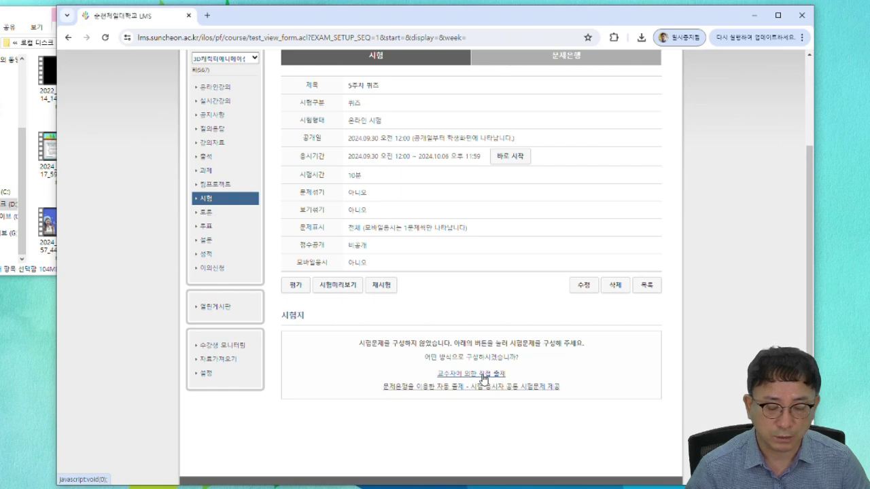
pyautogui.click(484, 379)
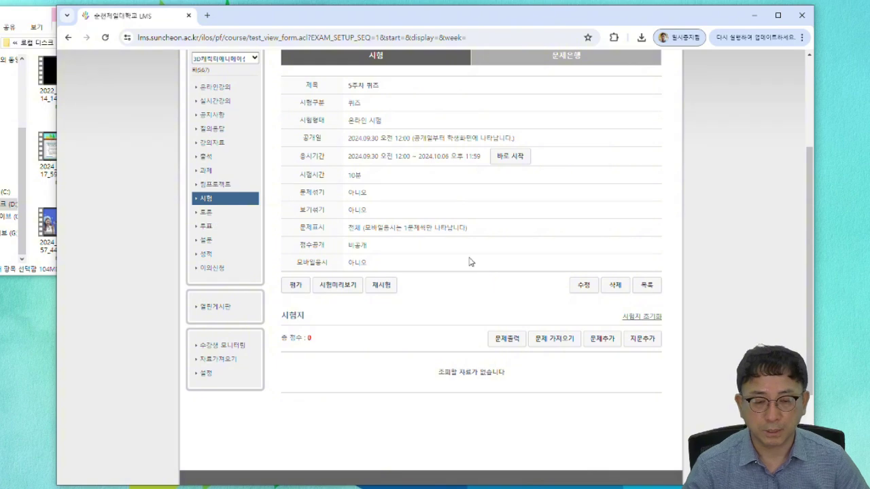
pyautogui.click(206, 212)
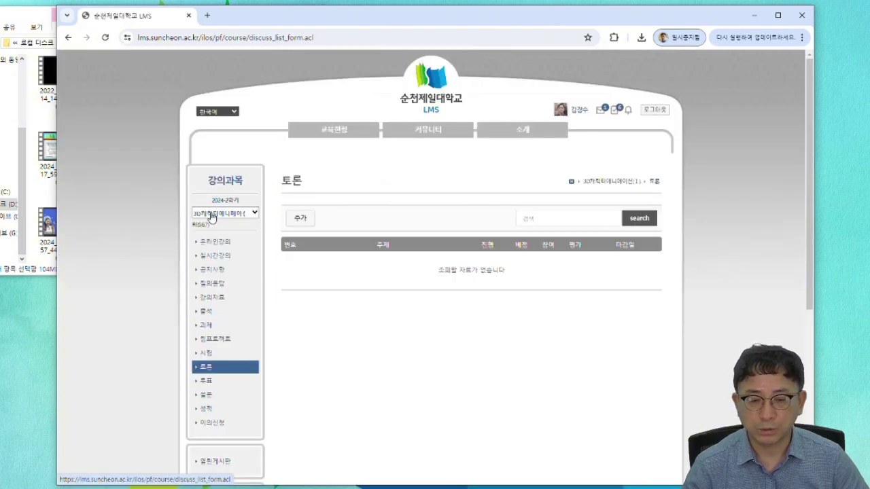
# - Start a new discussion from the 토론 list, leaving the 주제 field empty for now
pyautogui.click(299, 219)
pyautogui.click(367, 211)
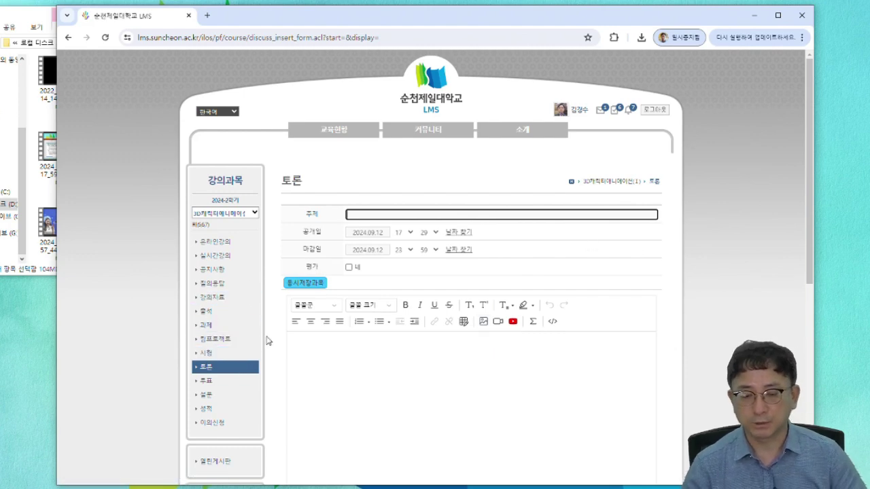
pyautogui.click(278, 254)
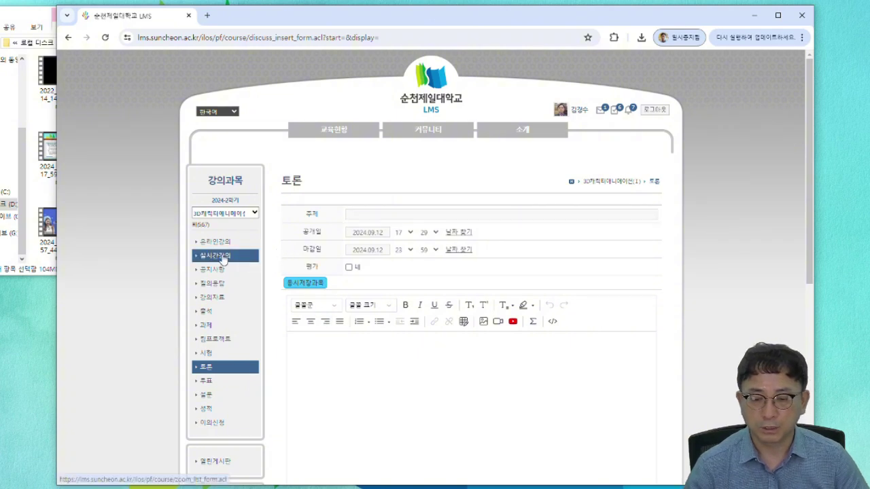
# - In 실시간강의, point out the Zoom account's active status and start a new live lecture with 추가
pyautogui.click(220, 257)
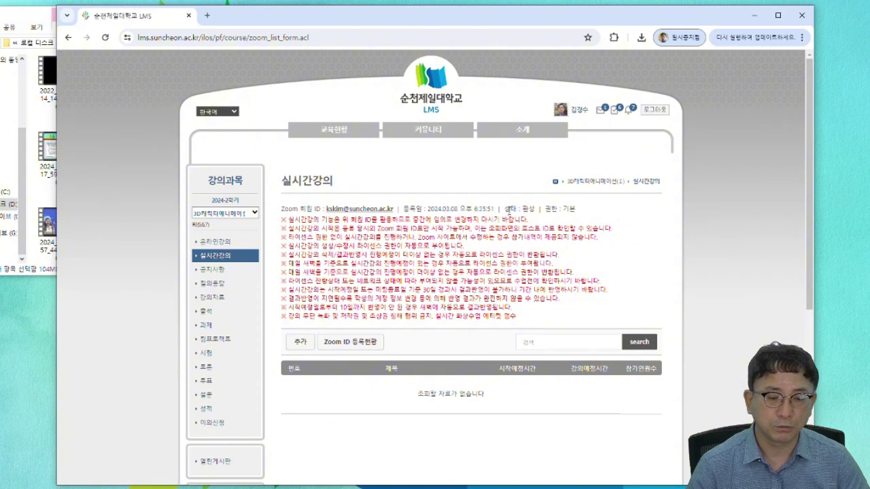
pyautogui.moveTo(504, 208); pyautogui.dragTo(535, 209)
pyautogui.click(535, 209)
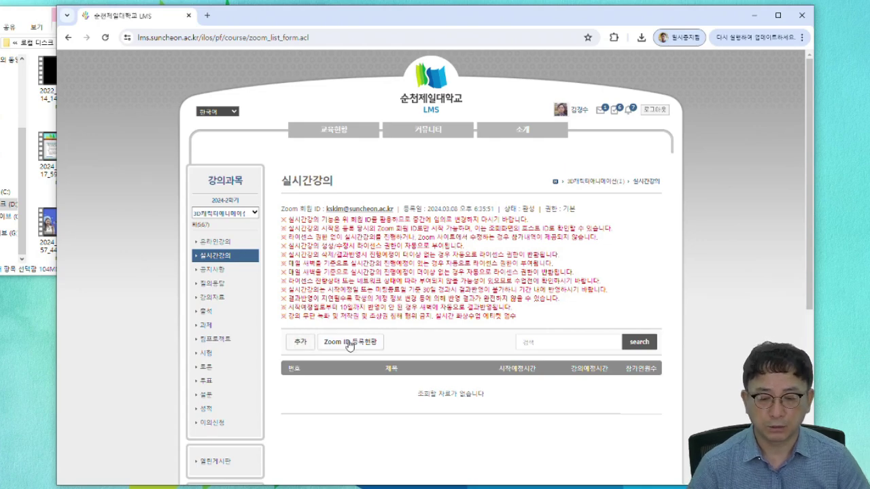
pyautogui.click(297, 347)
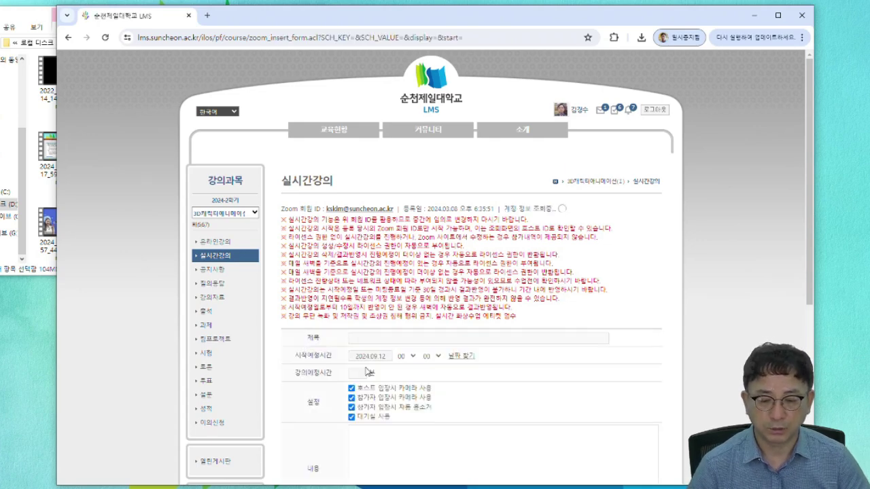
# - Title the live lecture '5주 1차시 강의' and set its start date to 2024.09.30
pyautogui.scroll(-1, 385, 277)
pyautogui.click(385, 283)
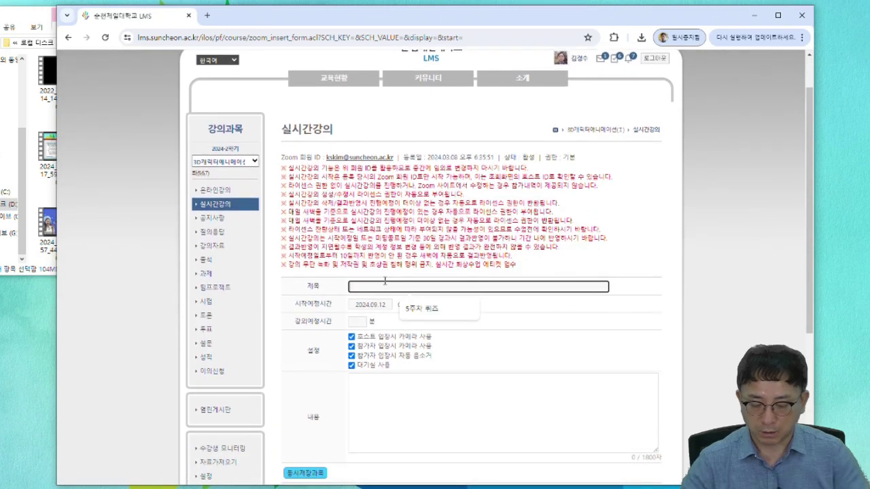
pyautogui.write('5주 1차시 강ㅇ')
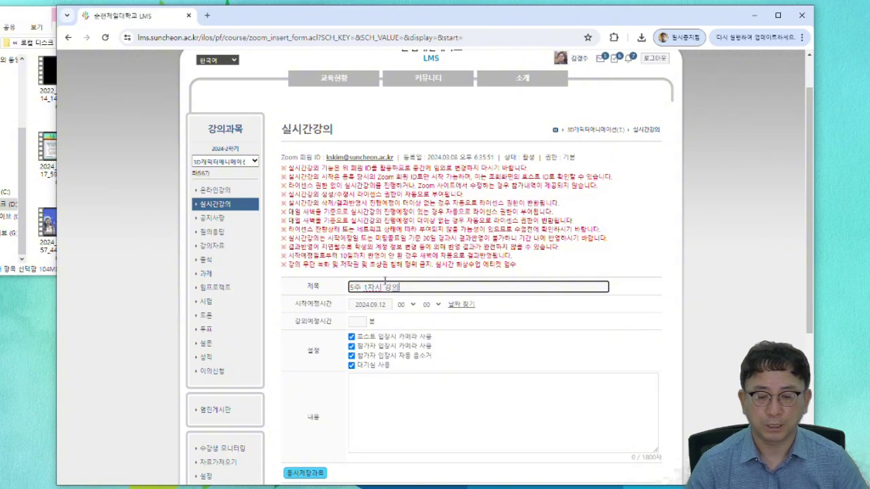
pyautogui.click(385, 310)
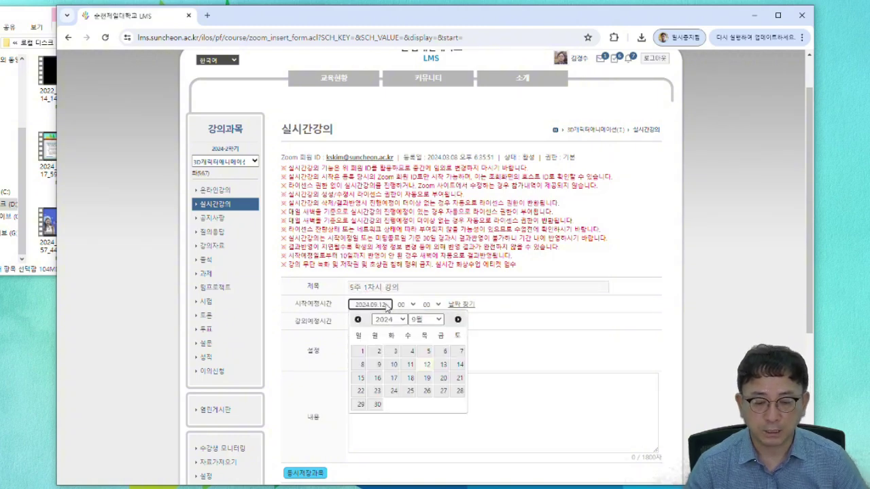
pyautogui.click(378, 405)
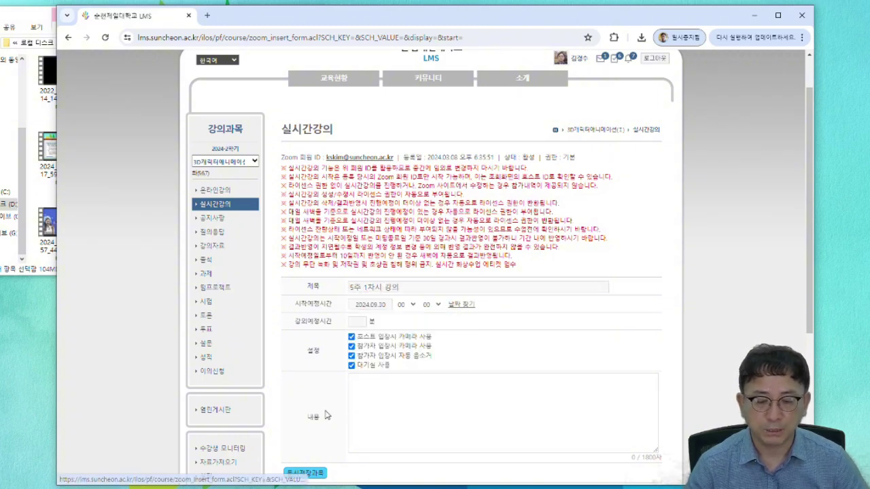
# - Set the start time to 14:20 and the length to 30 minutes, and turn off the waiting room
pyautogui.click(407, 305)
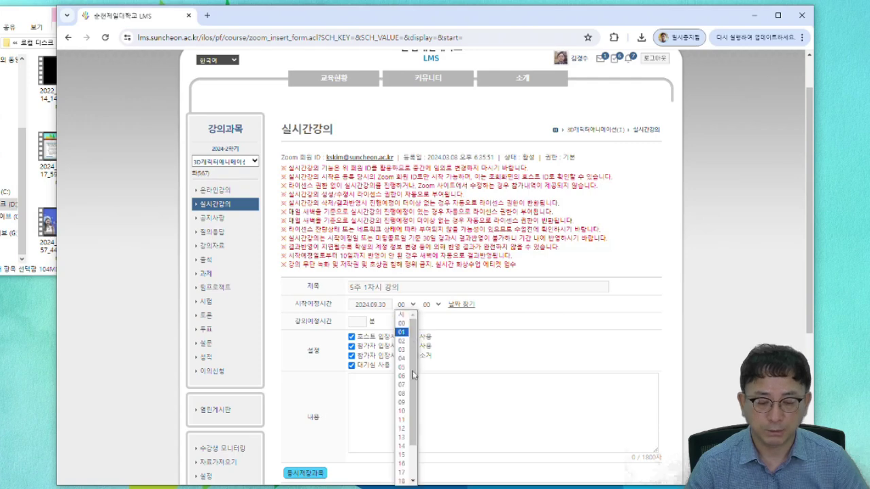
pyautogui.scroll(-2, 401, 407)
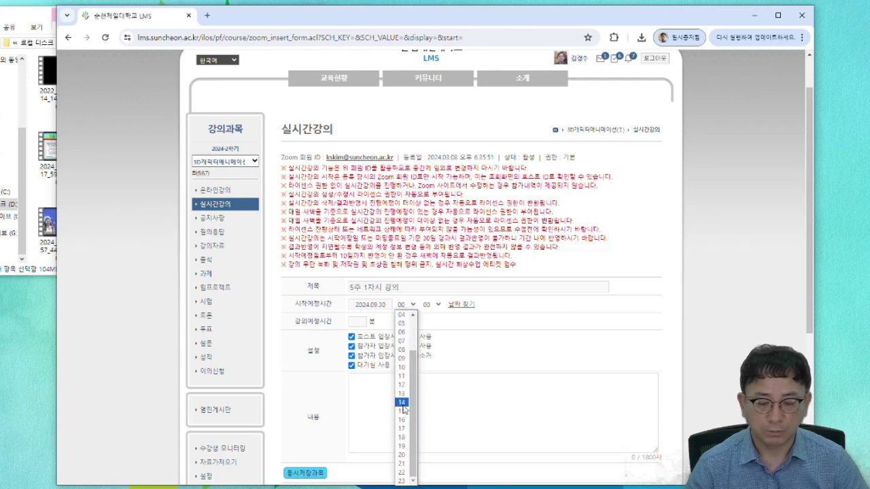
pyautogui.click(401, 402)
pyautogui.click(436, 305)
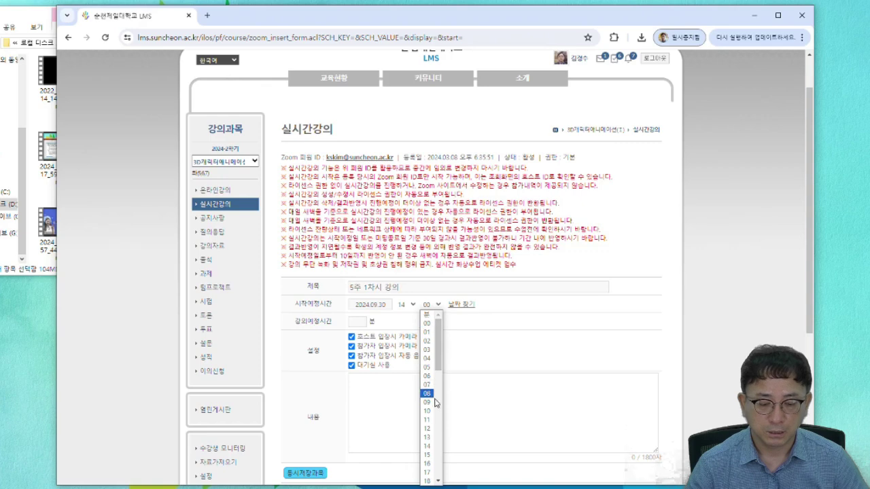
pyautogui.scroll(-3, 429, 463)
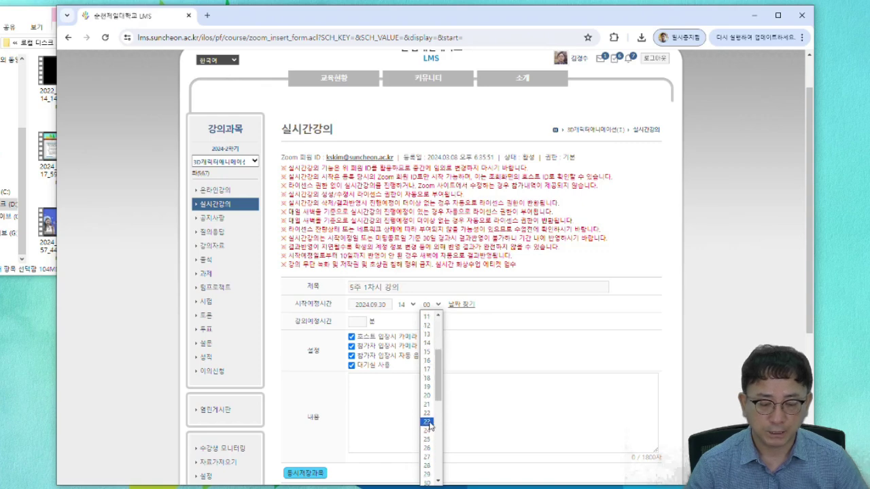
pyautogui.click(427, 397)
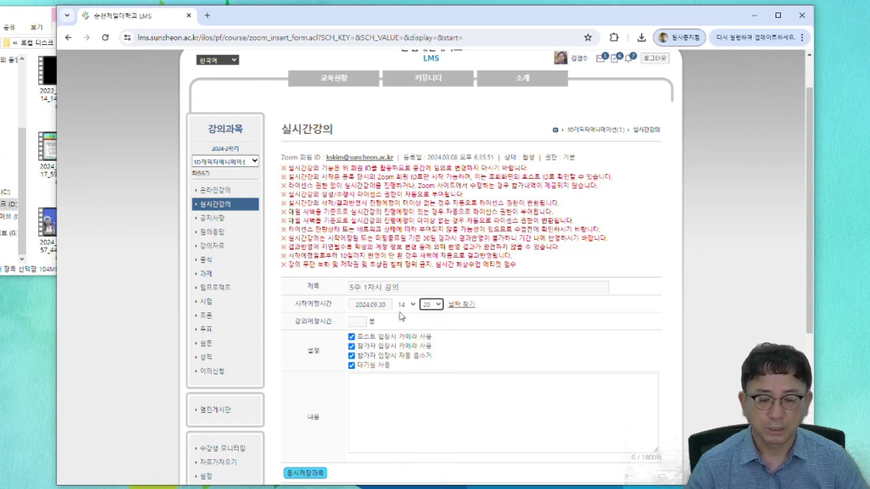
pyautogui.click(356, 322)
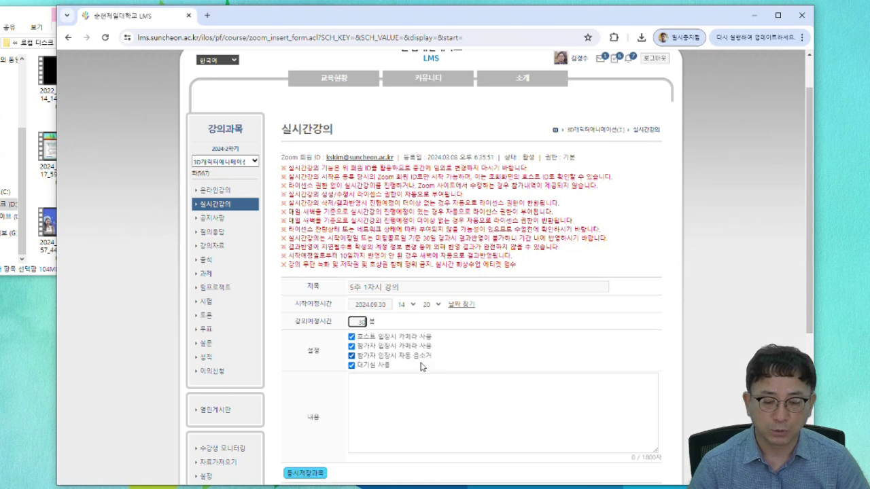
pyautogui.click(359, 367)
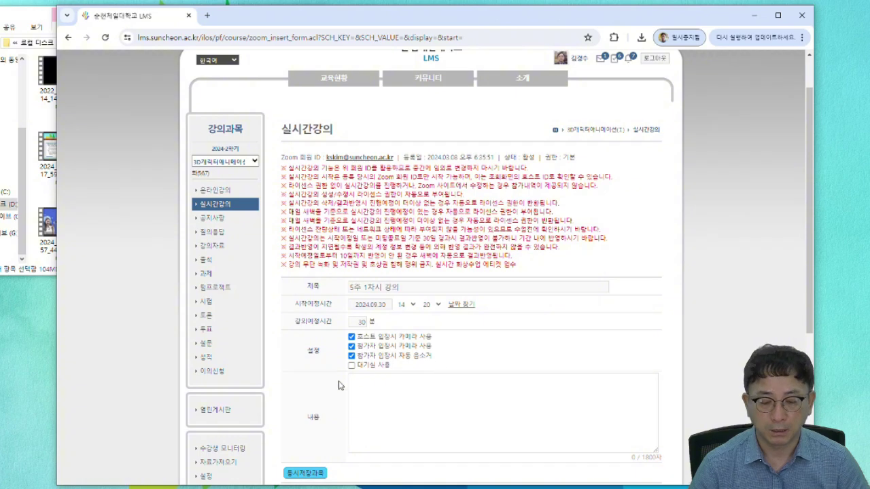
pyautogui.click(390, 396)
pyautogui.scroll(-1, 378, 380)
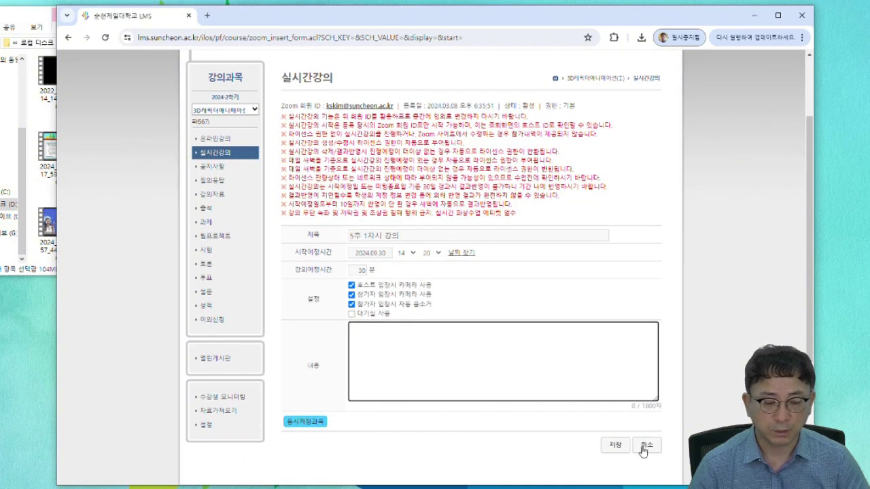
# - Save and confirm the 5주 1차시 Zoom lecture, review its details, then return to the LMS main page
pyautogui.click(616, 446)
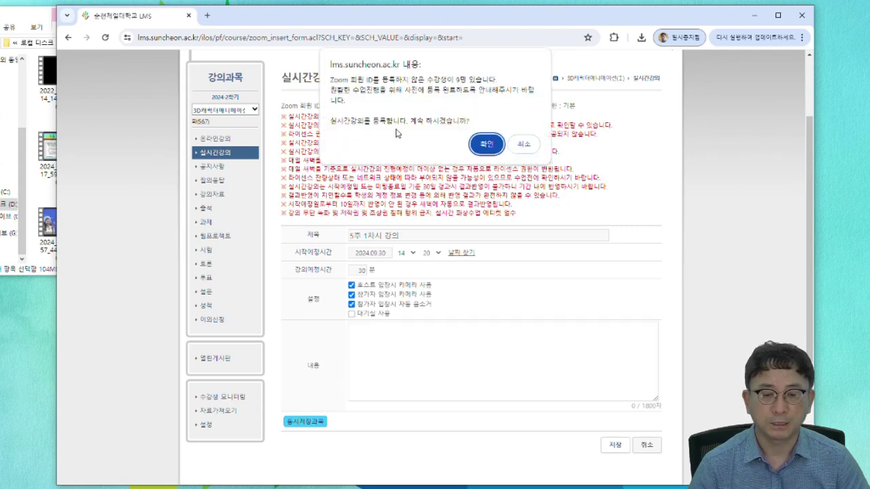
pyautogui.click(492, 143)
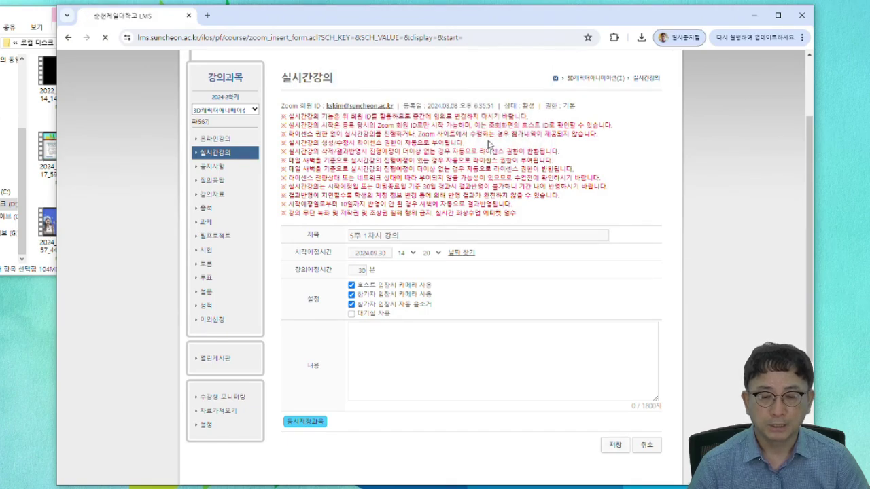
pyautogui.scroll(-2, 495, 308)
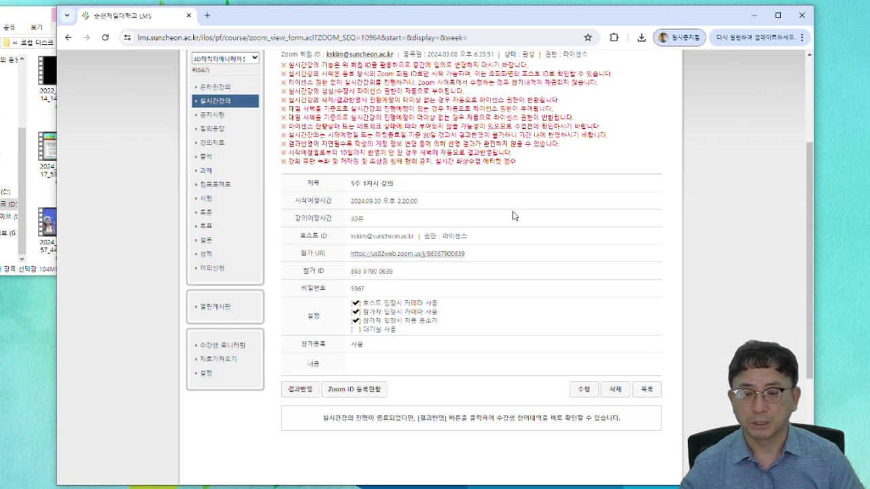
pyautogui.click(226, 90)
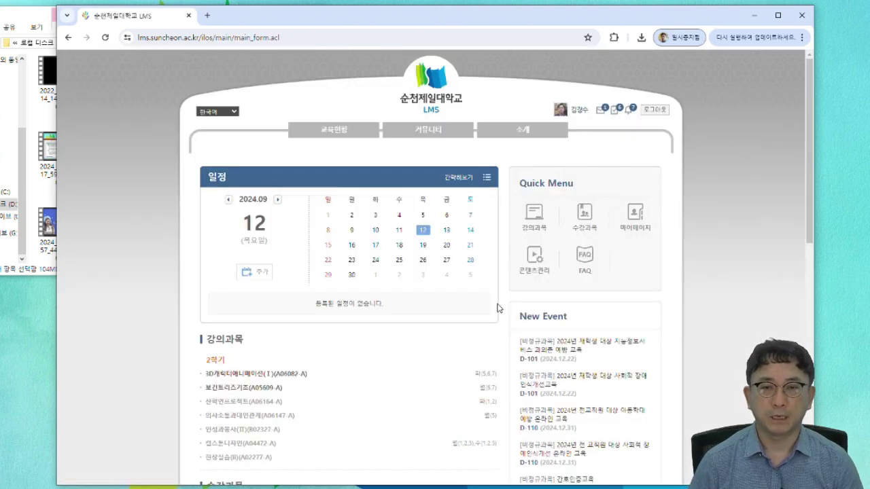